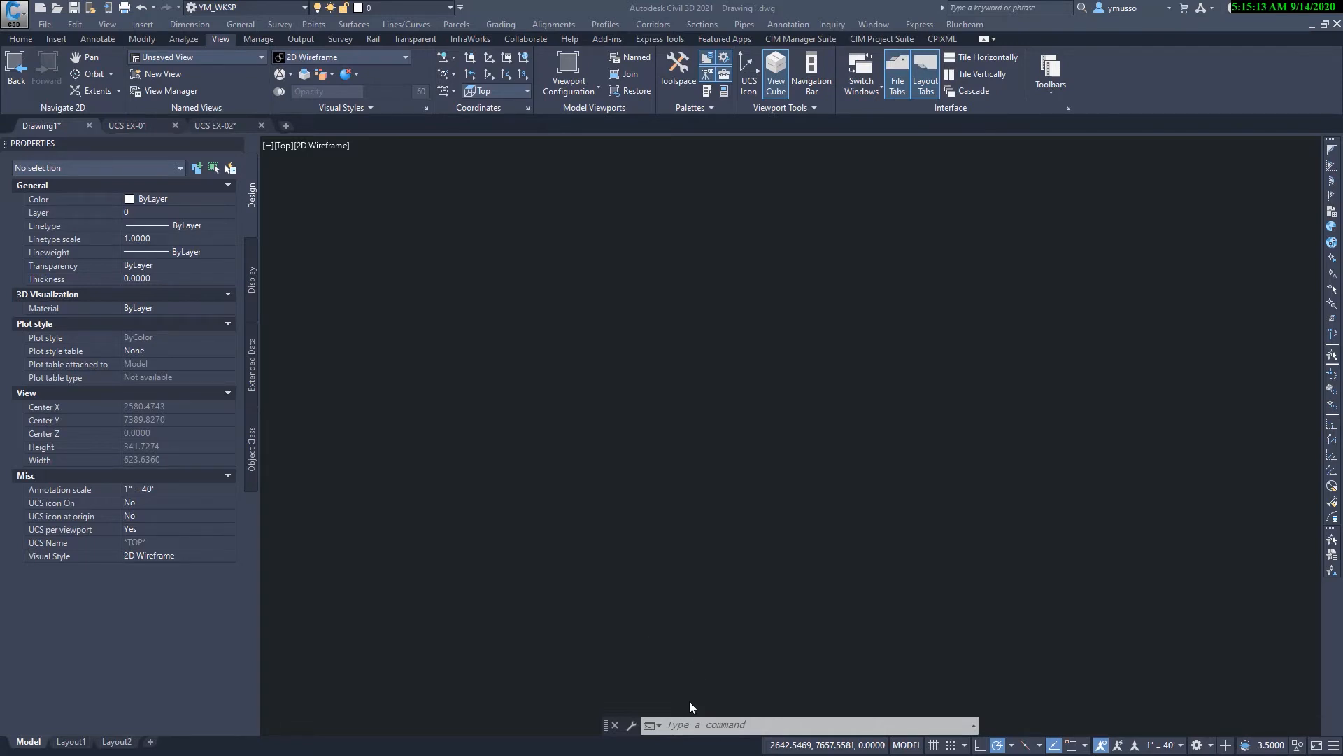
# Apply the 3D Modeling options that display the UCS icon in 2D Wireframe and all other visual styles
pyautogui.click(724, 724)
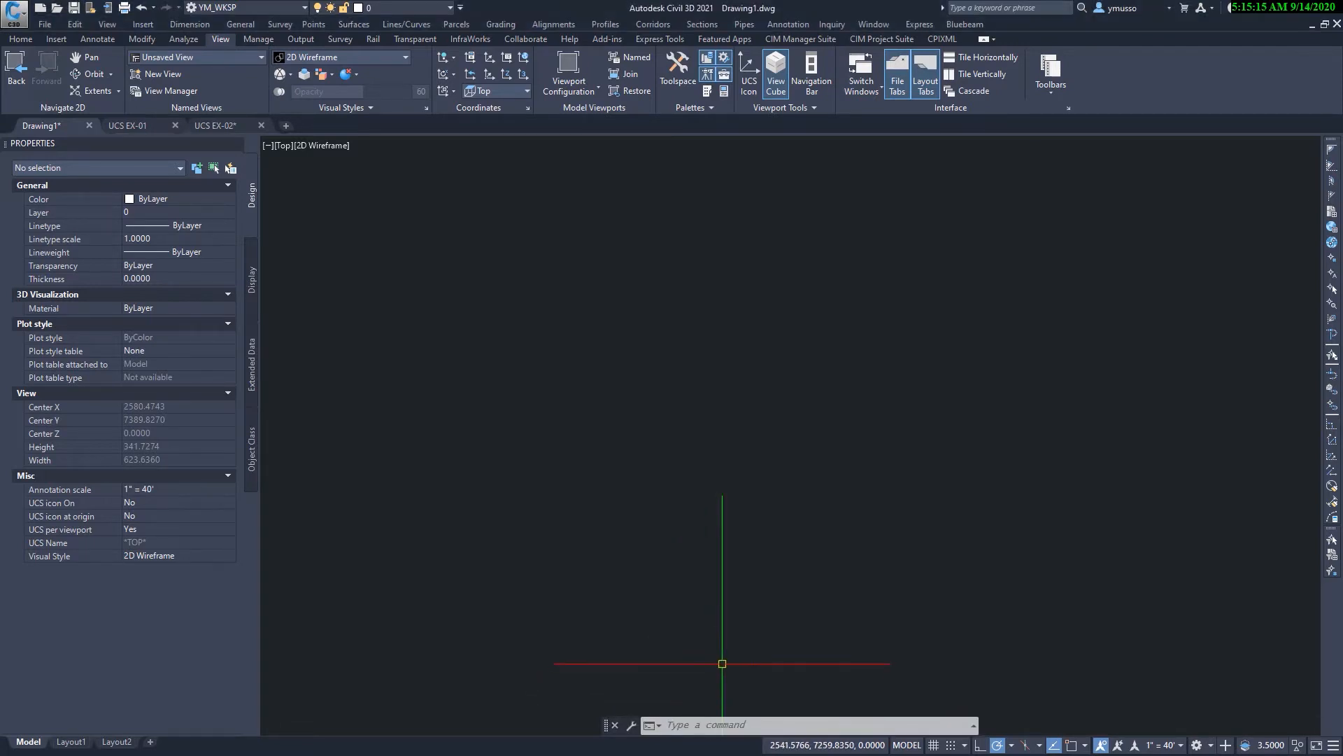
pyautogui.write('op')
pyautogui.press('Return')
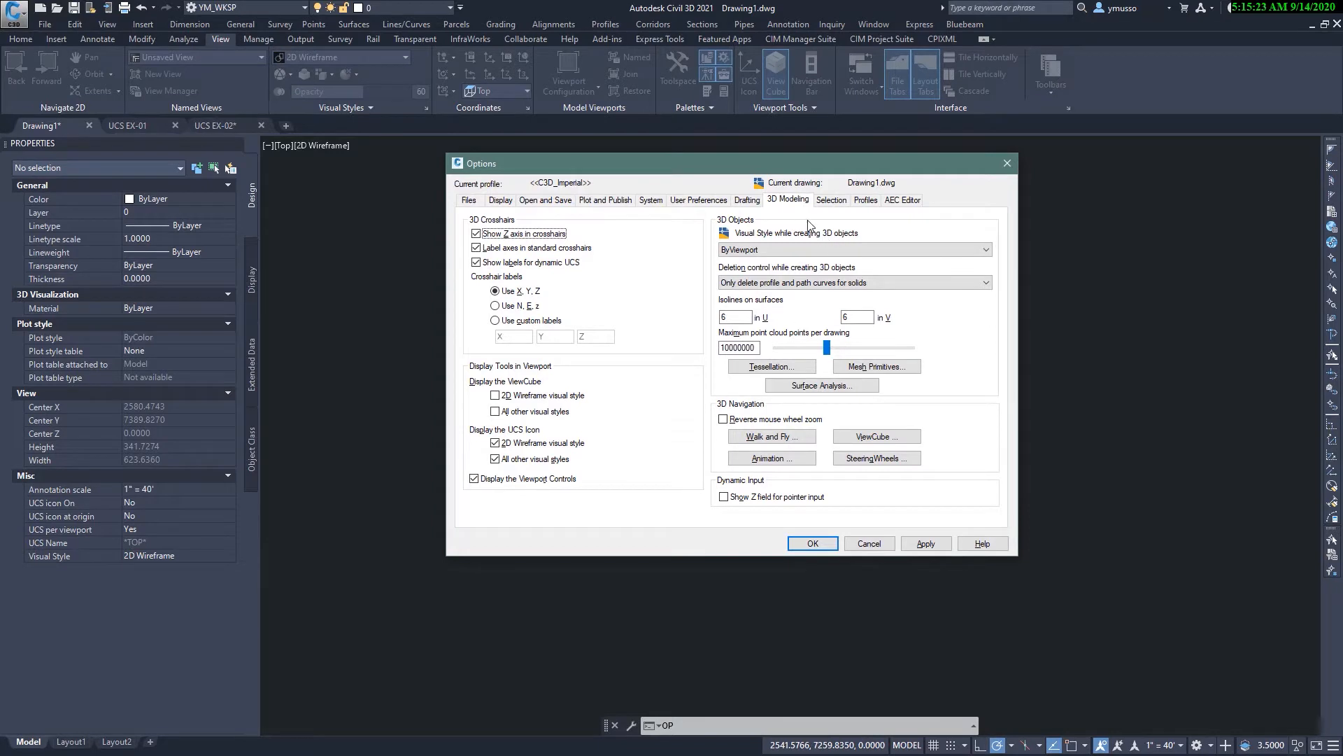
pyautogui.click(793, 202)
pyautogui.click(512, 450)
pyautogui.click(926, 547)
pyautogui.click(804, 550)
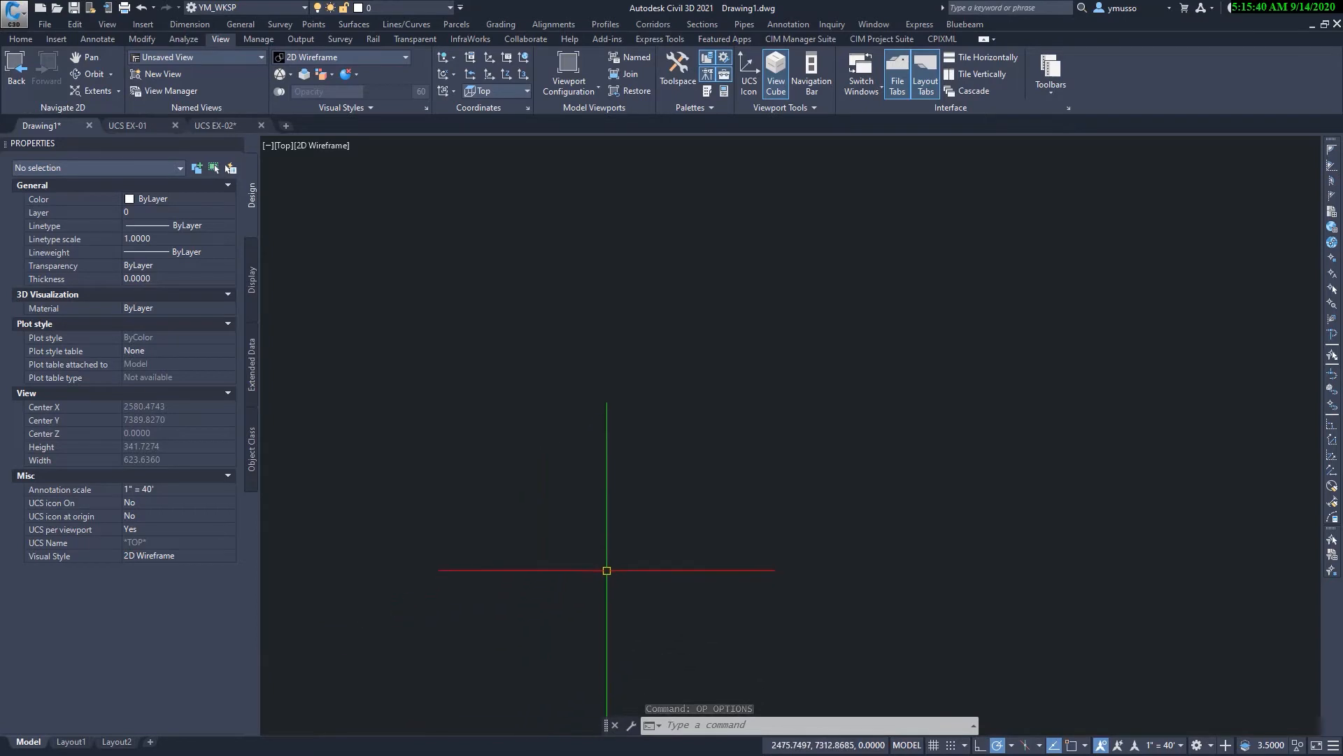
# Turn on the UCS icon in the drawing with the UCSICON command
pyautogui.click(721, 708)
pyautogui.write('UCS')
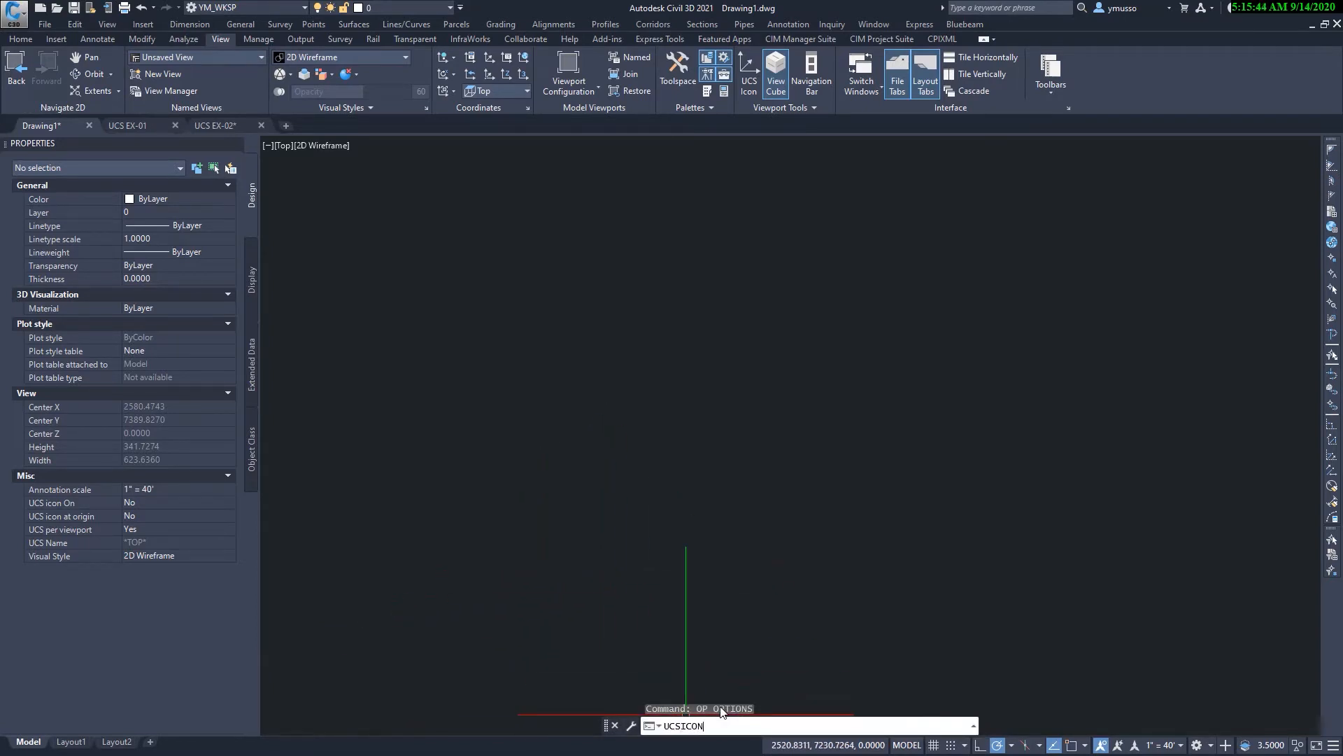
pyautogui.write('ICON')
pyautogui.press('Return')
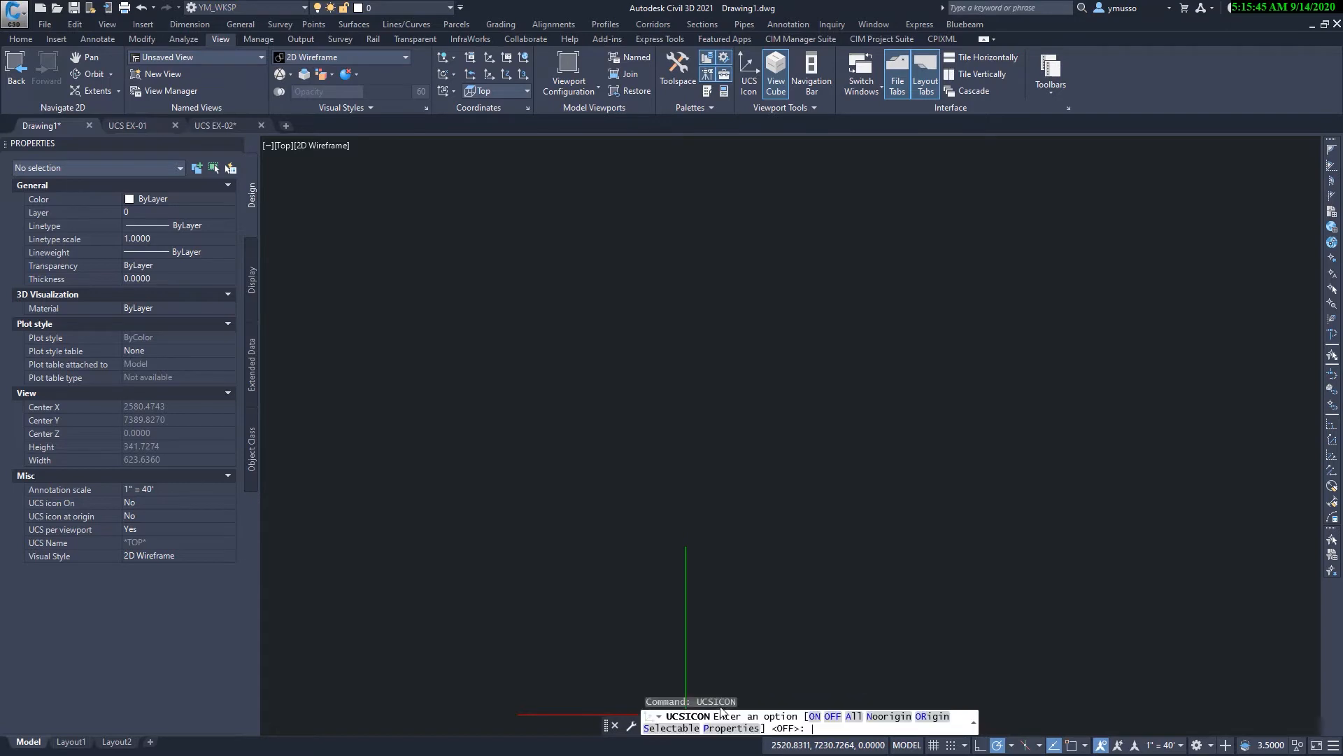
pyautogui.click(815, 721)
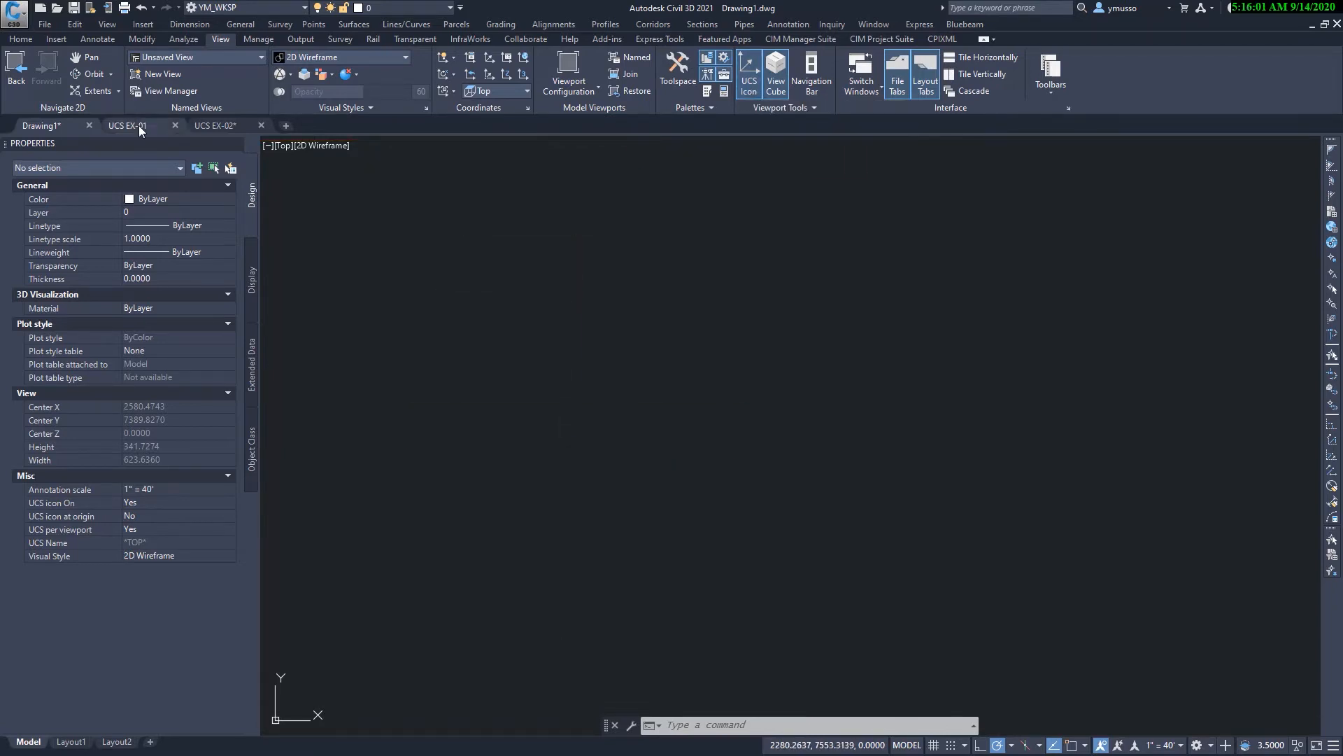
# In drawing UCS EX-01, align the UCS to the box's west face, with the origin at its outer edge midpoint, X towards the front edge midpoint and Y upward
pyautogui.click(140, 126)
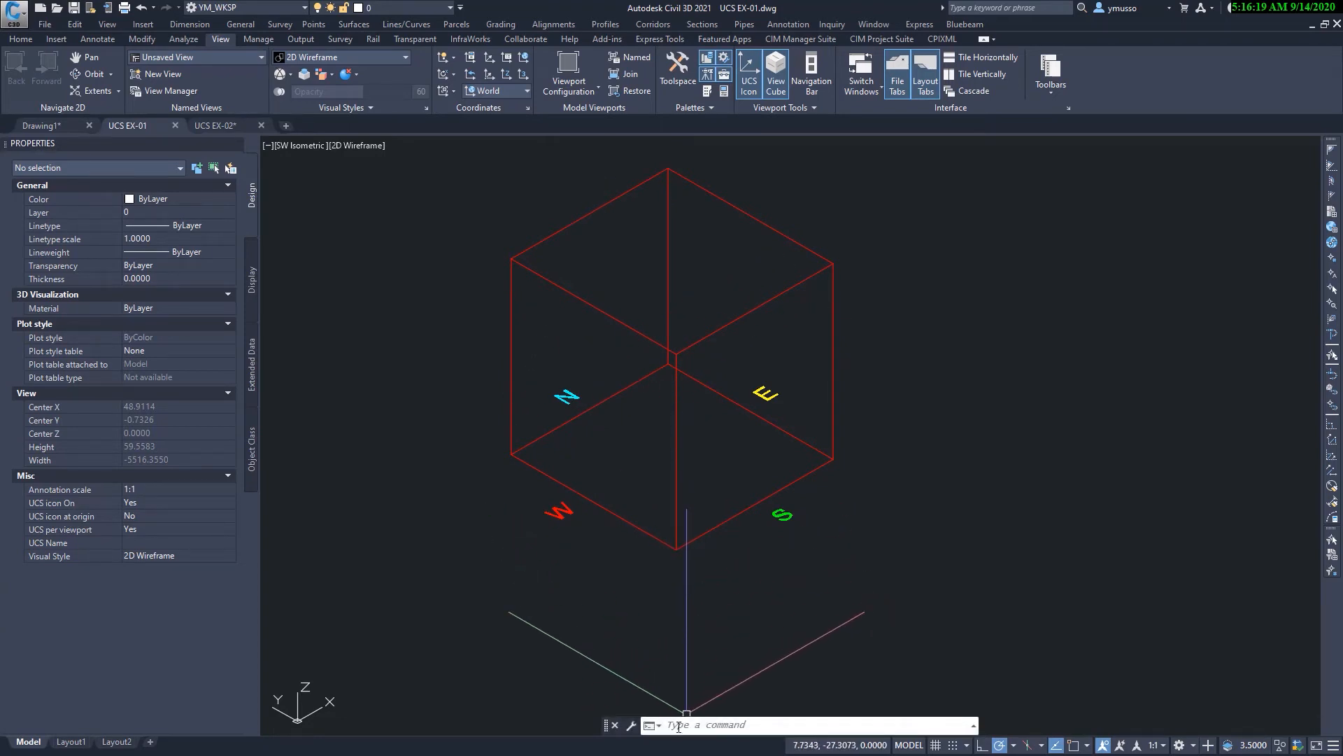
pyautogui.write('U')
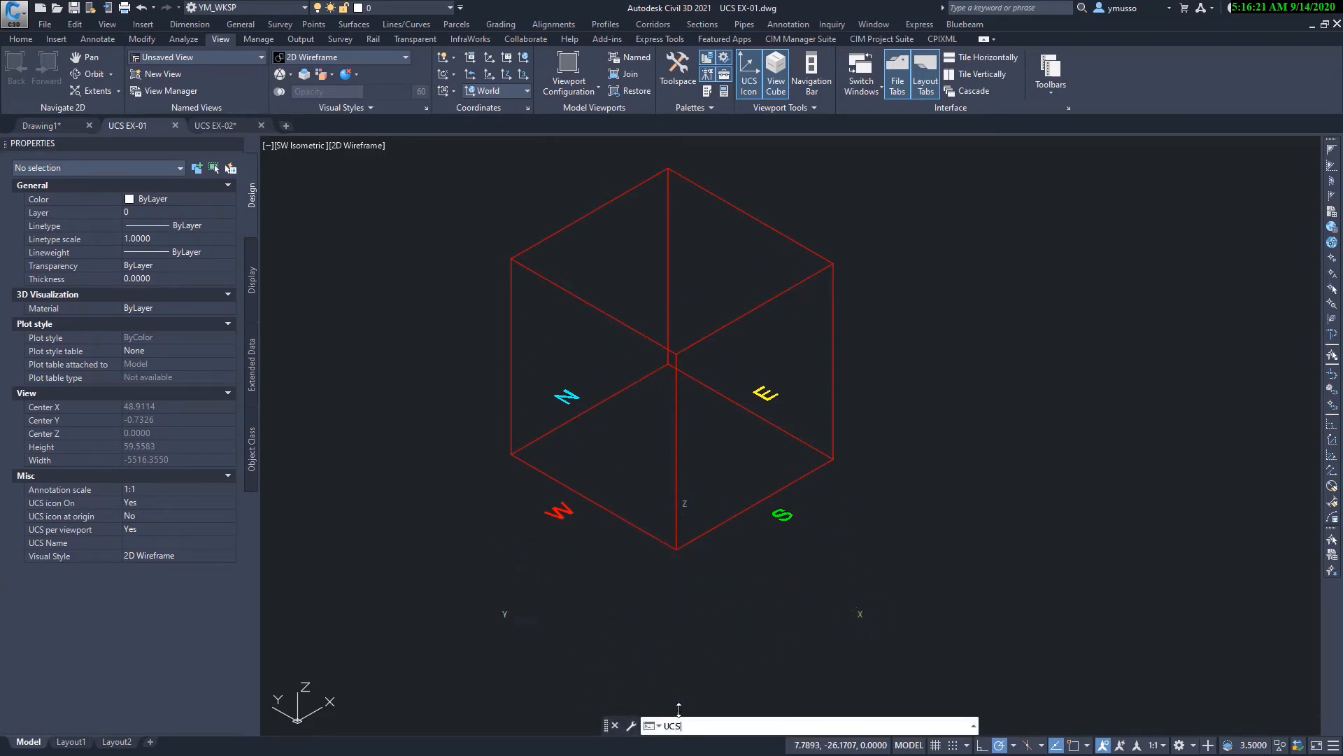
pyautogui.write('CS')
pyautogui.press('Return')
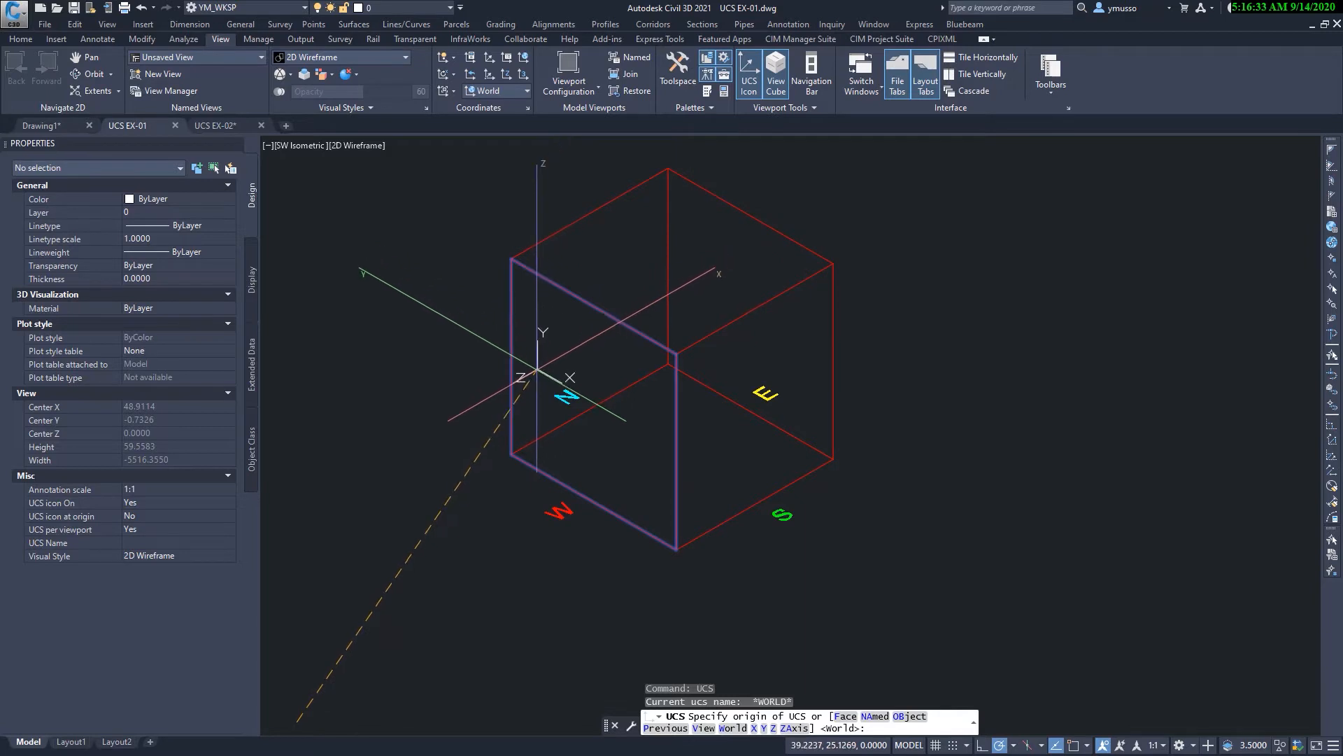
pyautogui.press('F3')
pyautogui.click(512, 356)
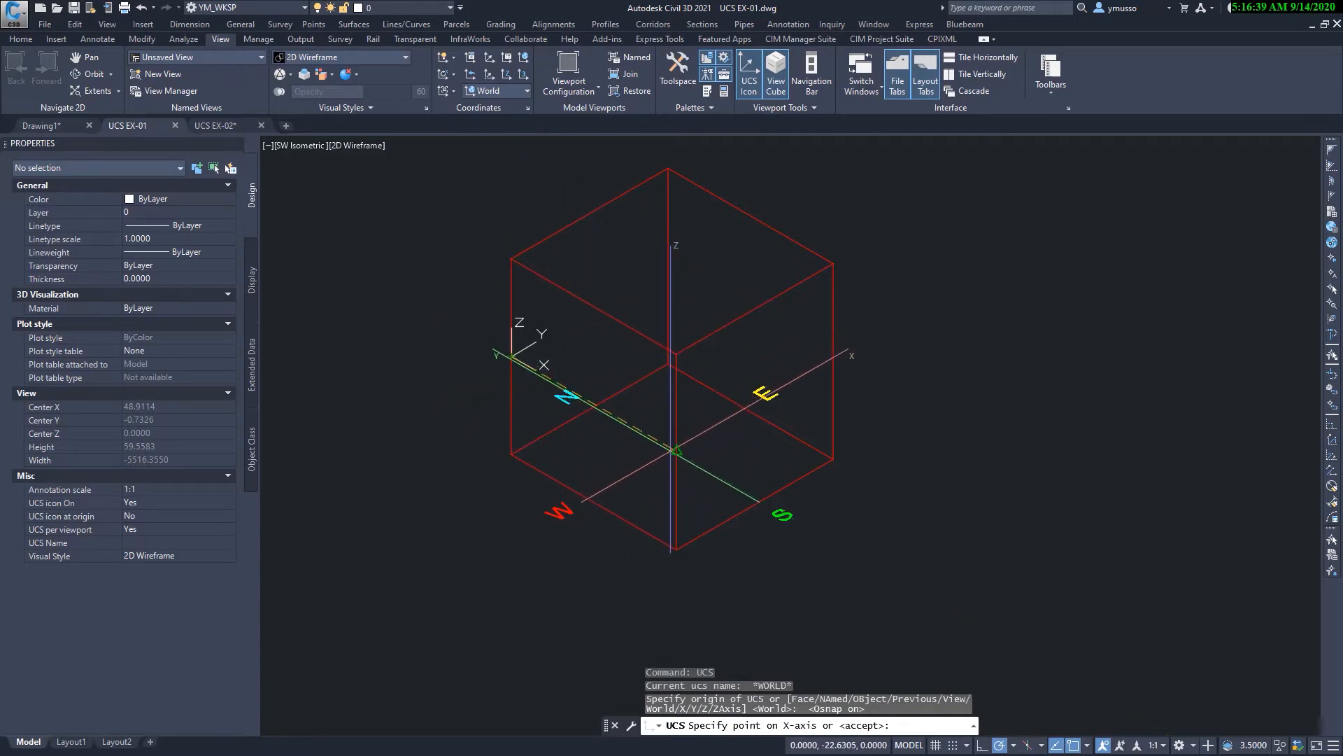
pyautogui.click(677, 452)
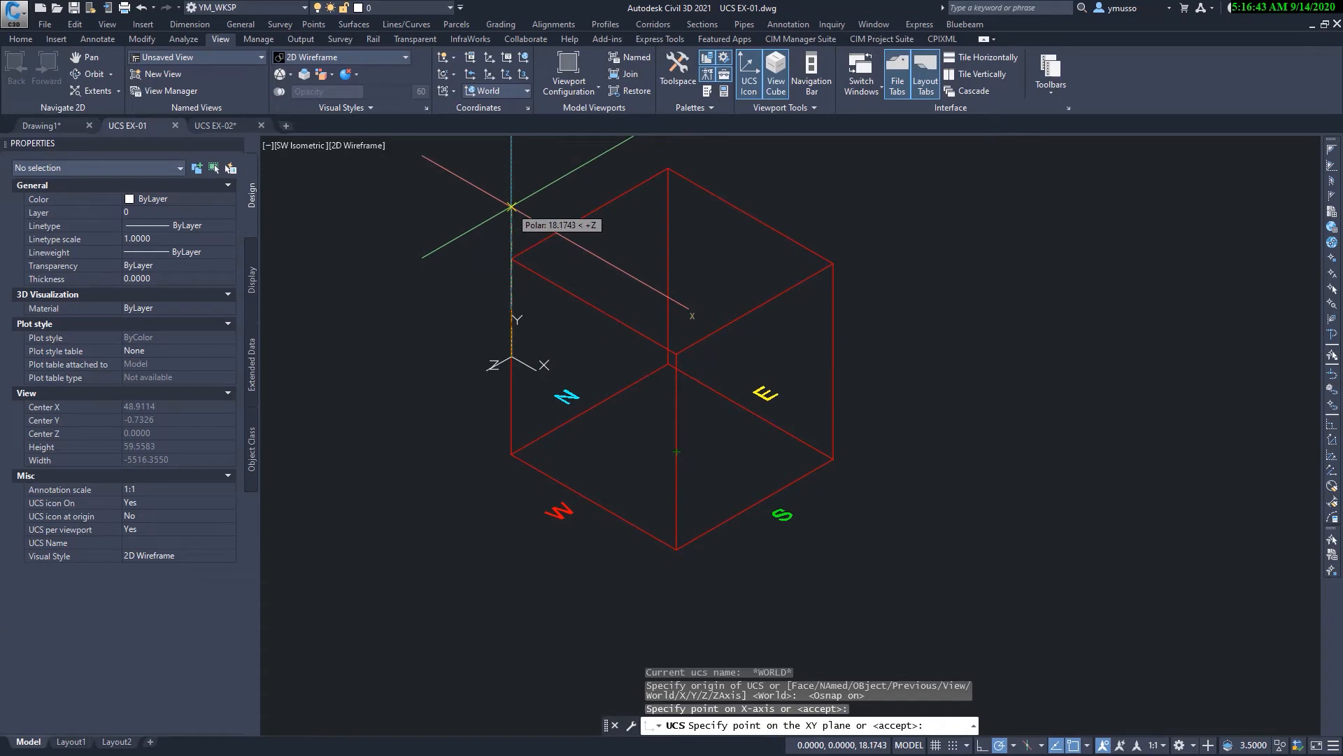
pyautogui.click(512, 207)
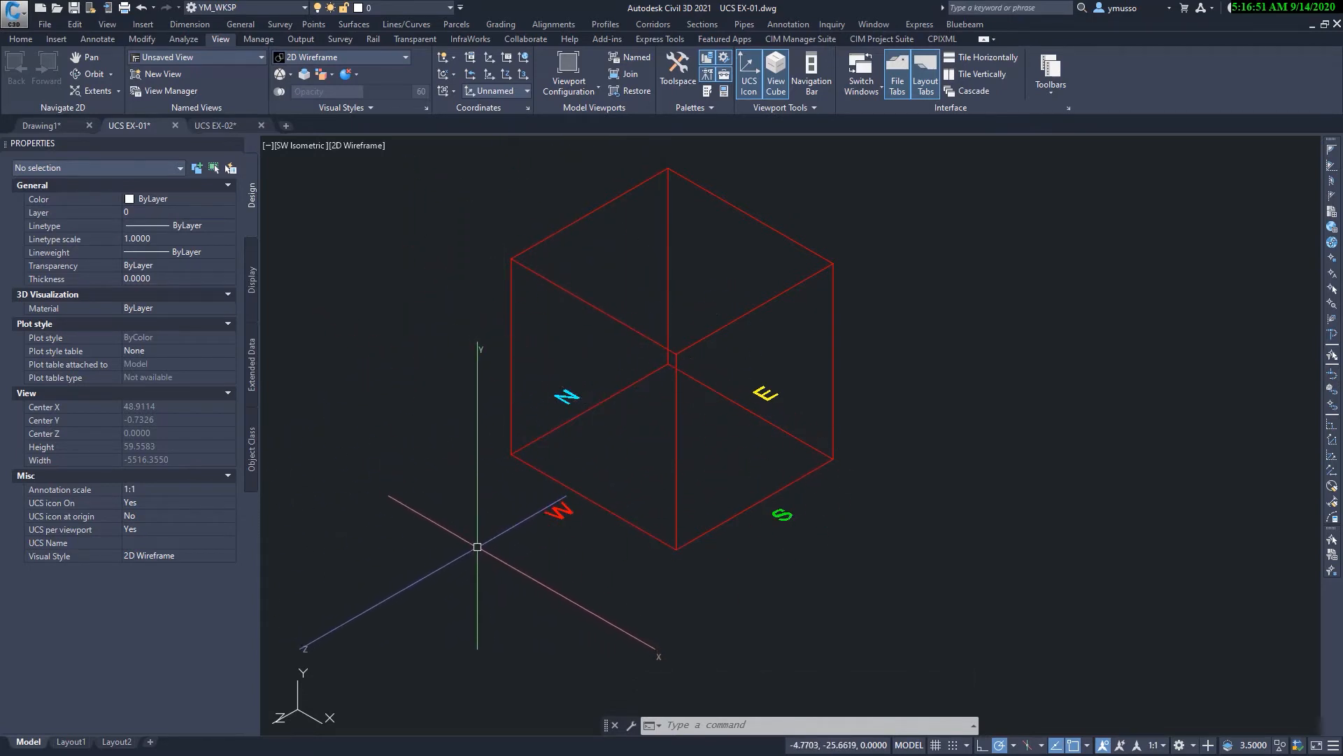
# Start a multiline text box on the box's west face with object snap off
pyautogui.click(688, 725)
pyautogui.write('MT')
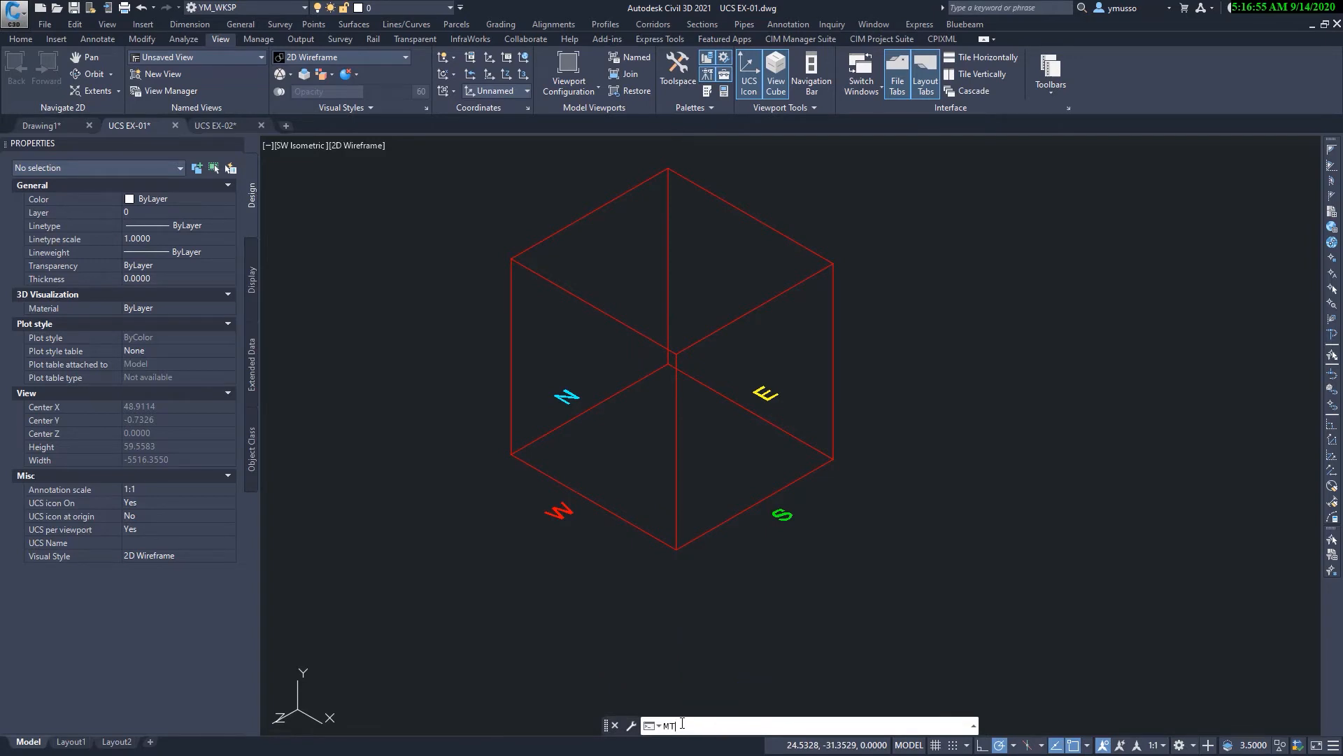
pyautogui.press('Return')
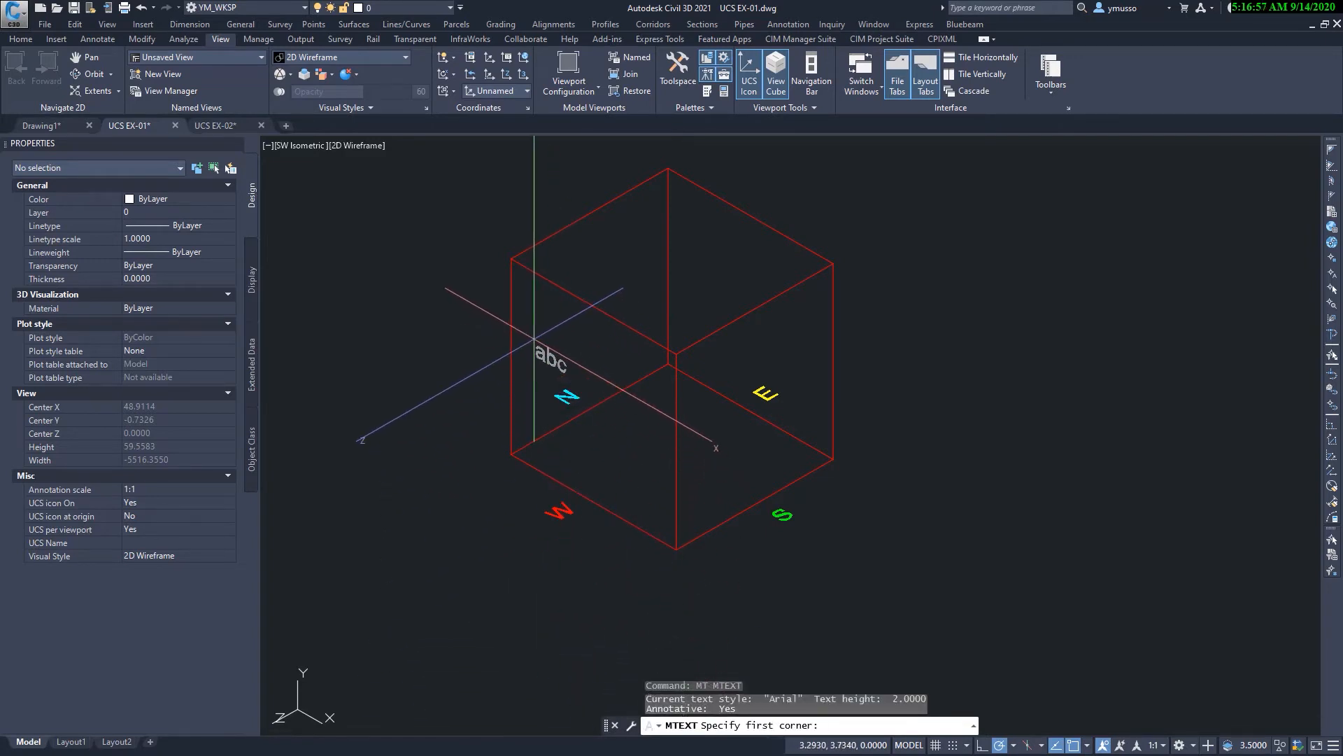
pyautogui.press('F3')
pyautogui.click(530, 338)
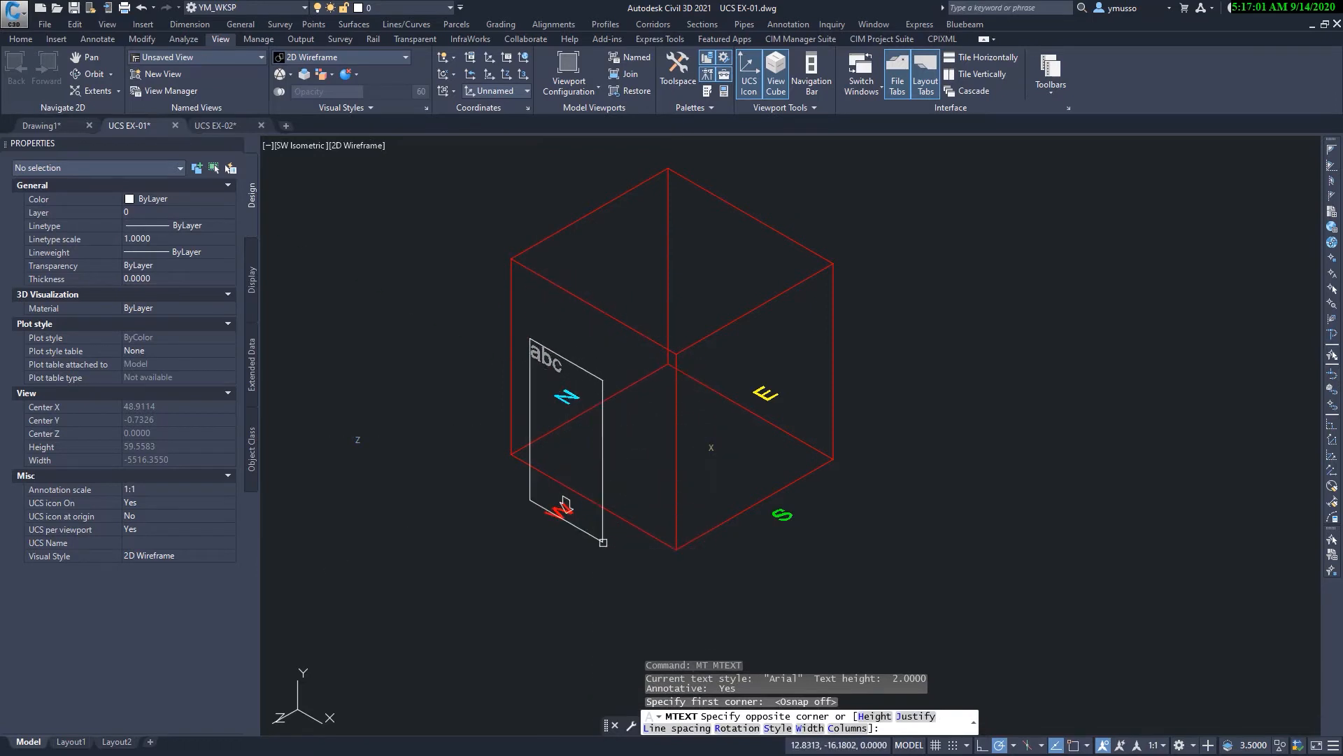
pyautogui.click(601, 554)
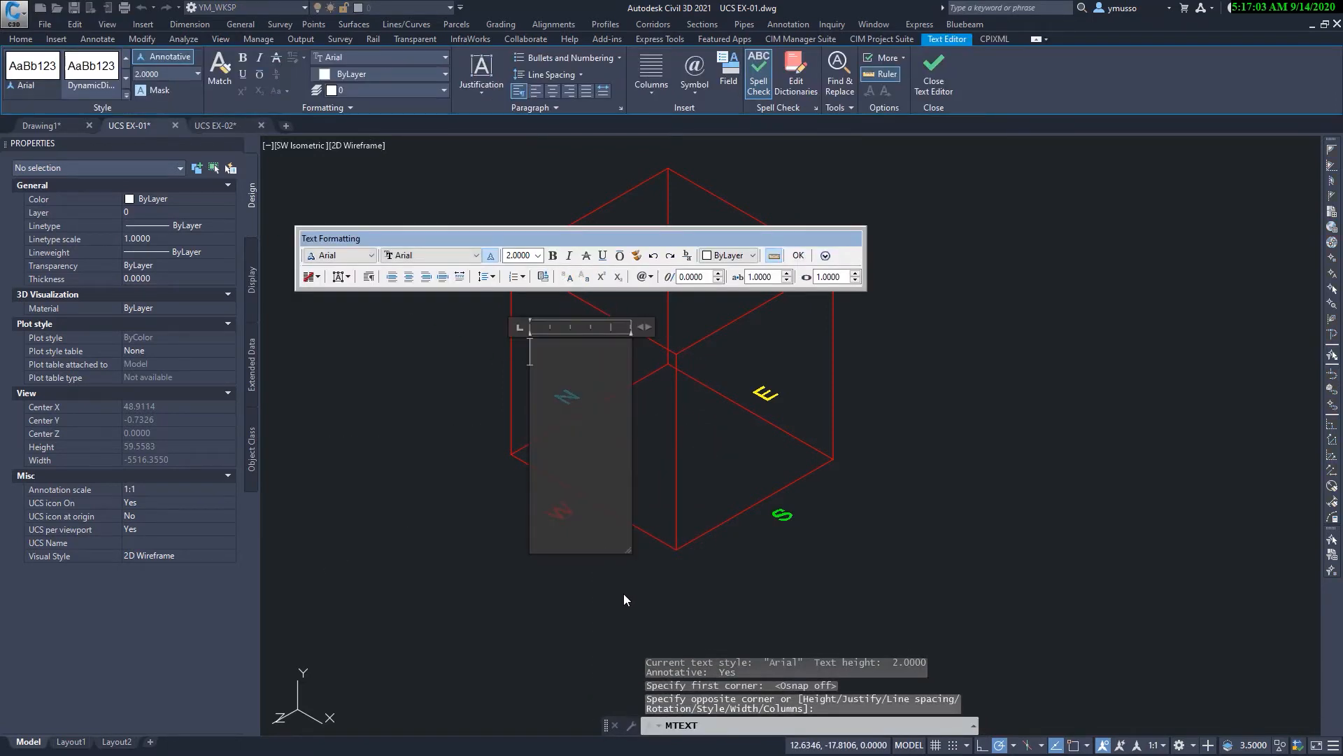
# Enter the text "LEFT SIDE SW SIDE OF THE BOX" and widen its frame so it wraps onto three lines
pyautogui.write('LEFT S')
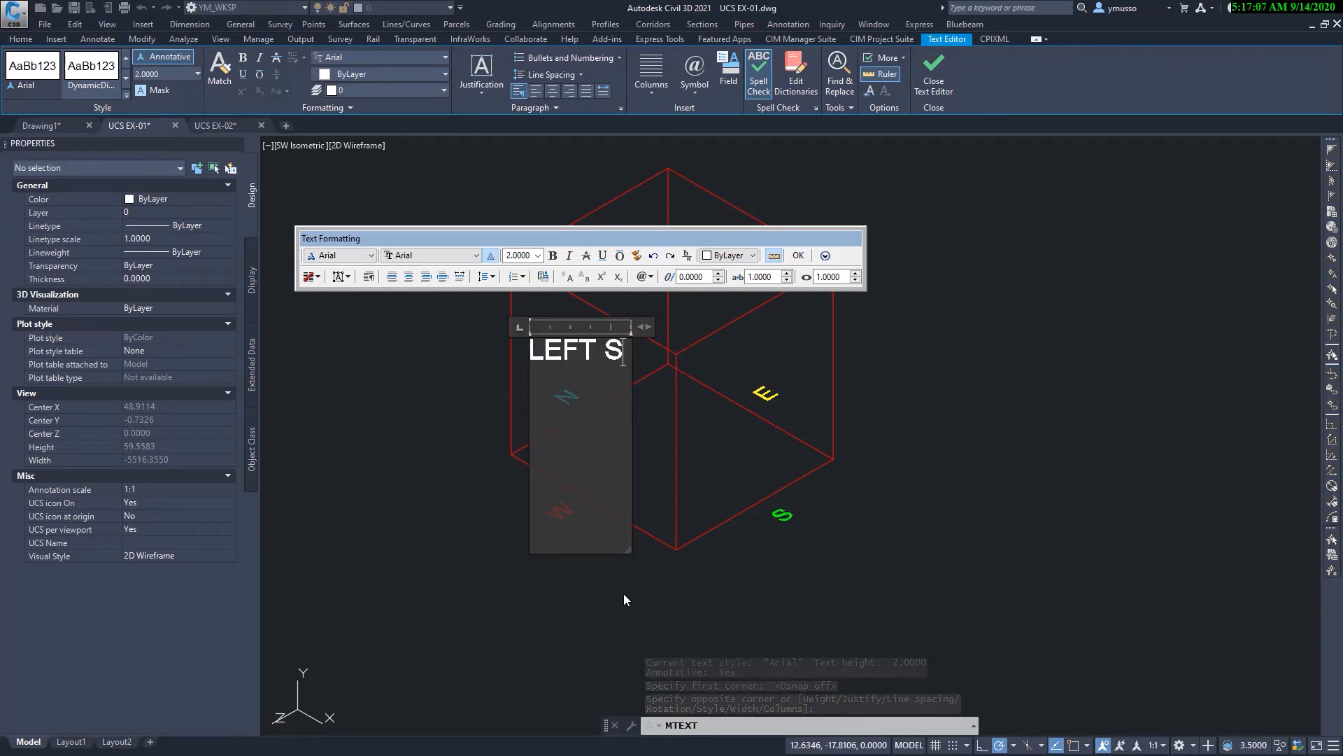
pyautogui.write('IDE SW')
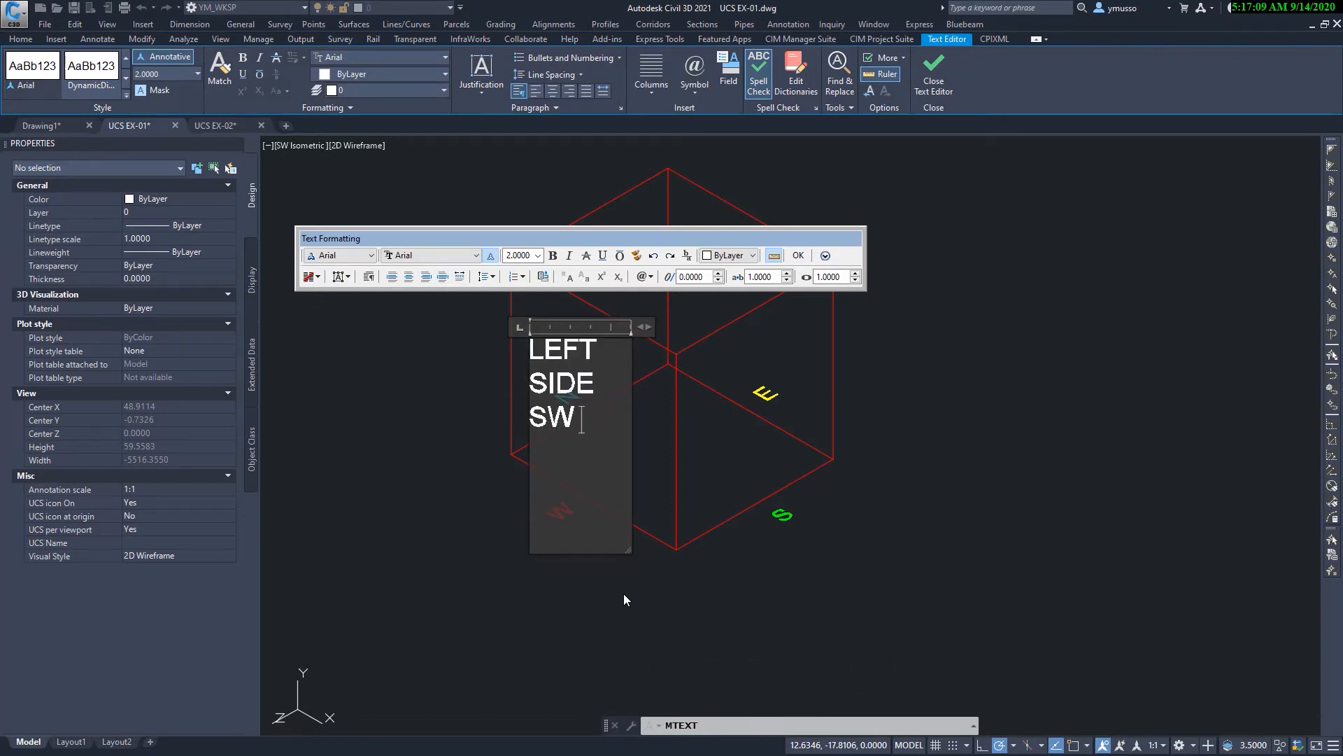
pyautogui.write(' LEFT')
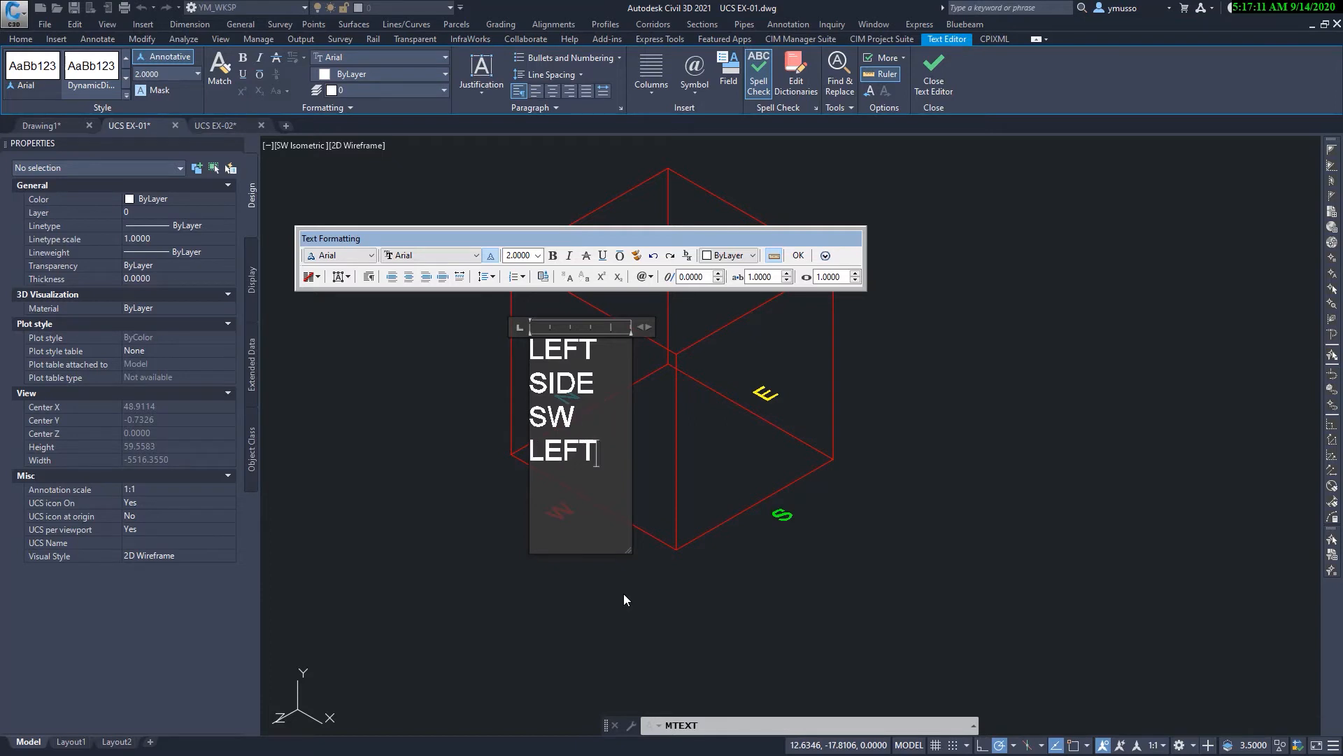
pyautogui.press('BackSpace')
pyautogui.press('BackSpace')
pyautogui.press('BackSpace')
pyautogui.press('BackSpace')
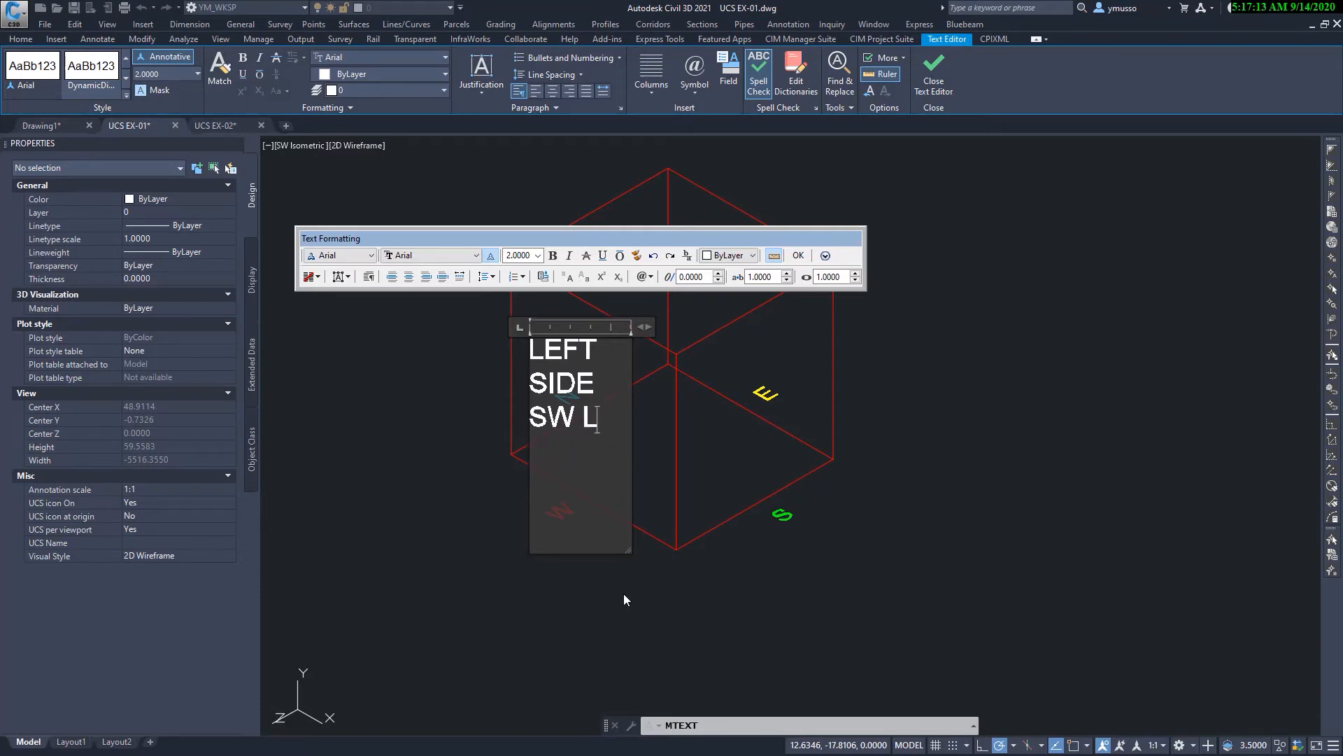
pyautogui.write('SIDE OF')
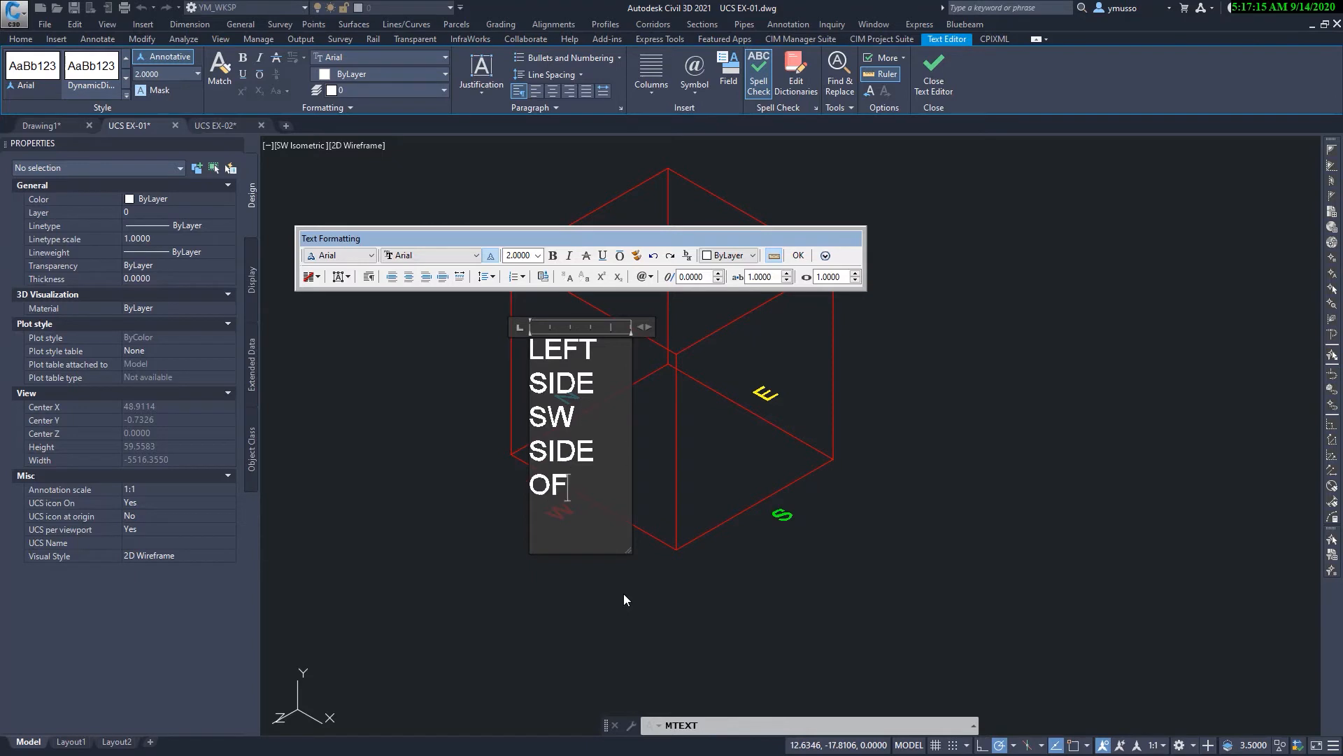
pyautogui.write(' THE BOX')
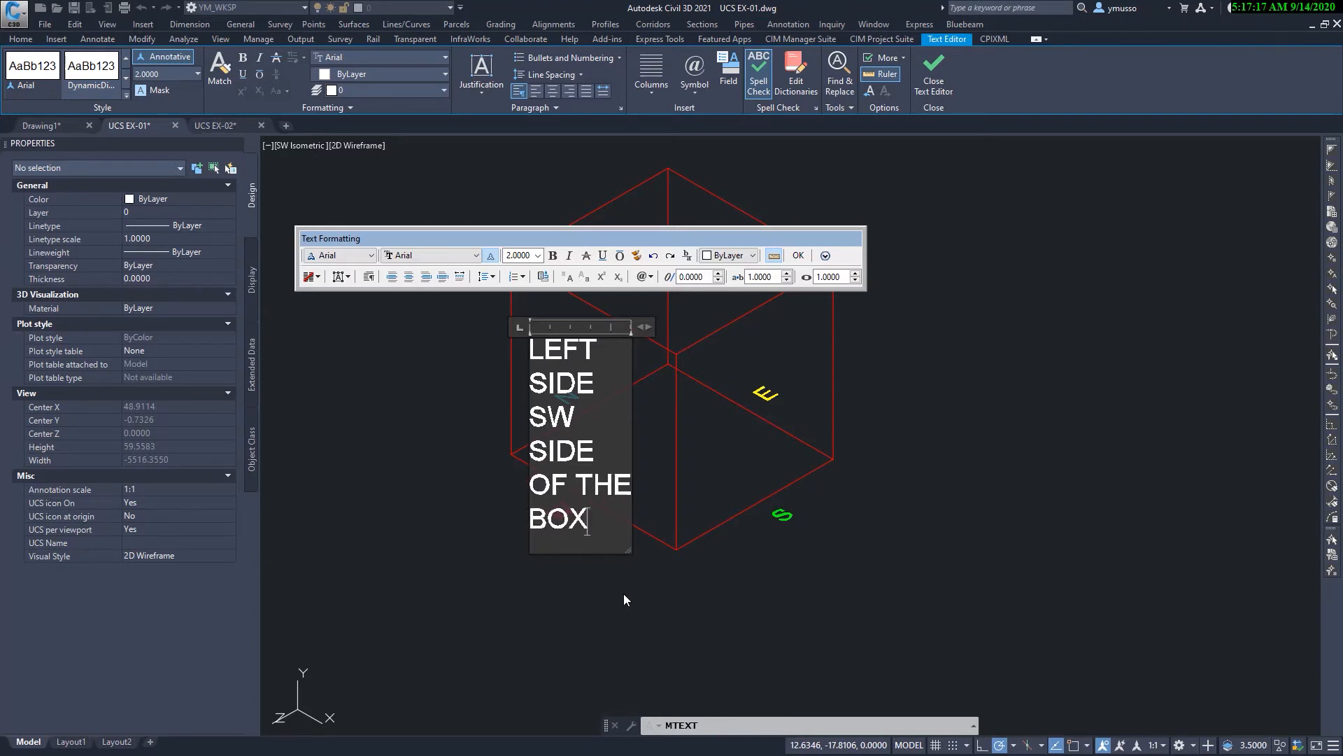
pyautogui.moveTo(644, 327); pyautogui.dragTo(711, 346)
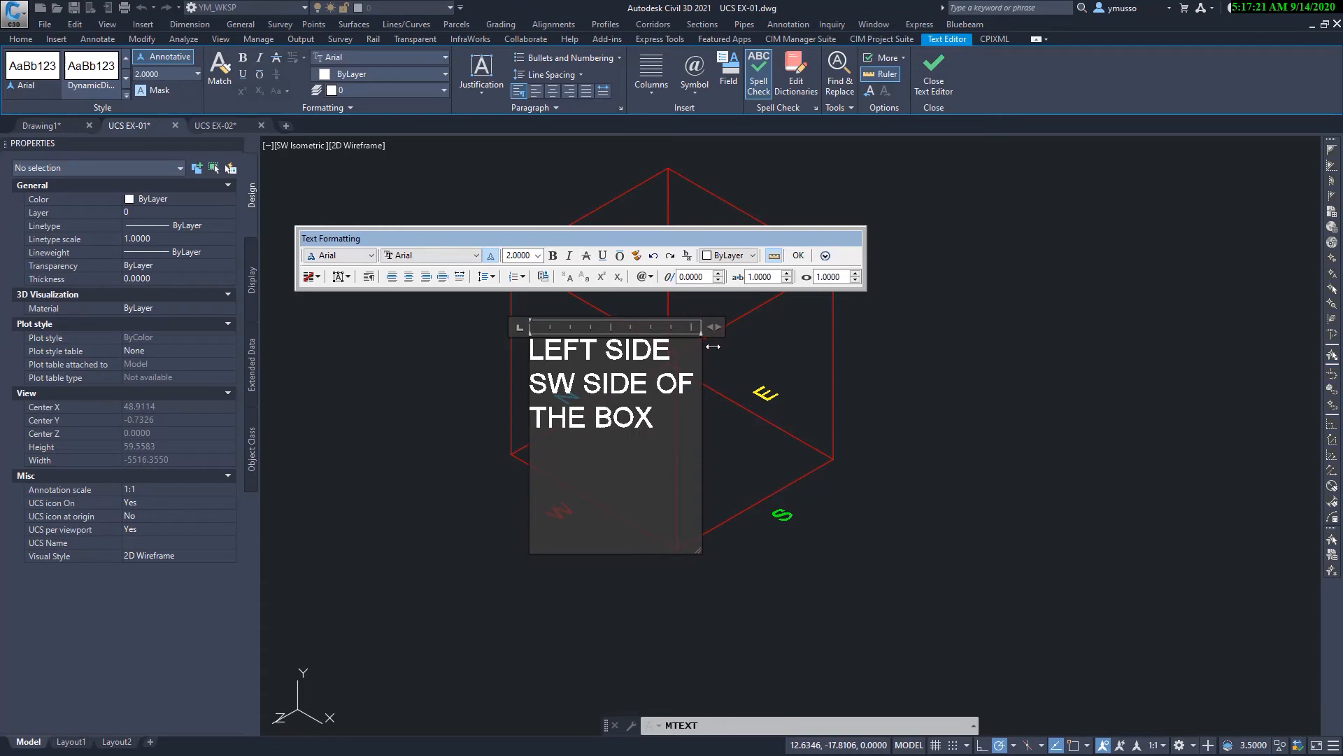
pyautogui.click(608, 594)
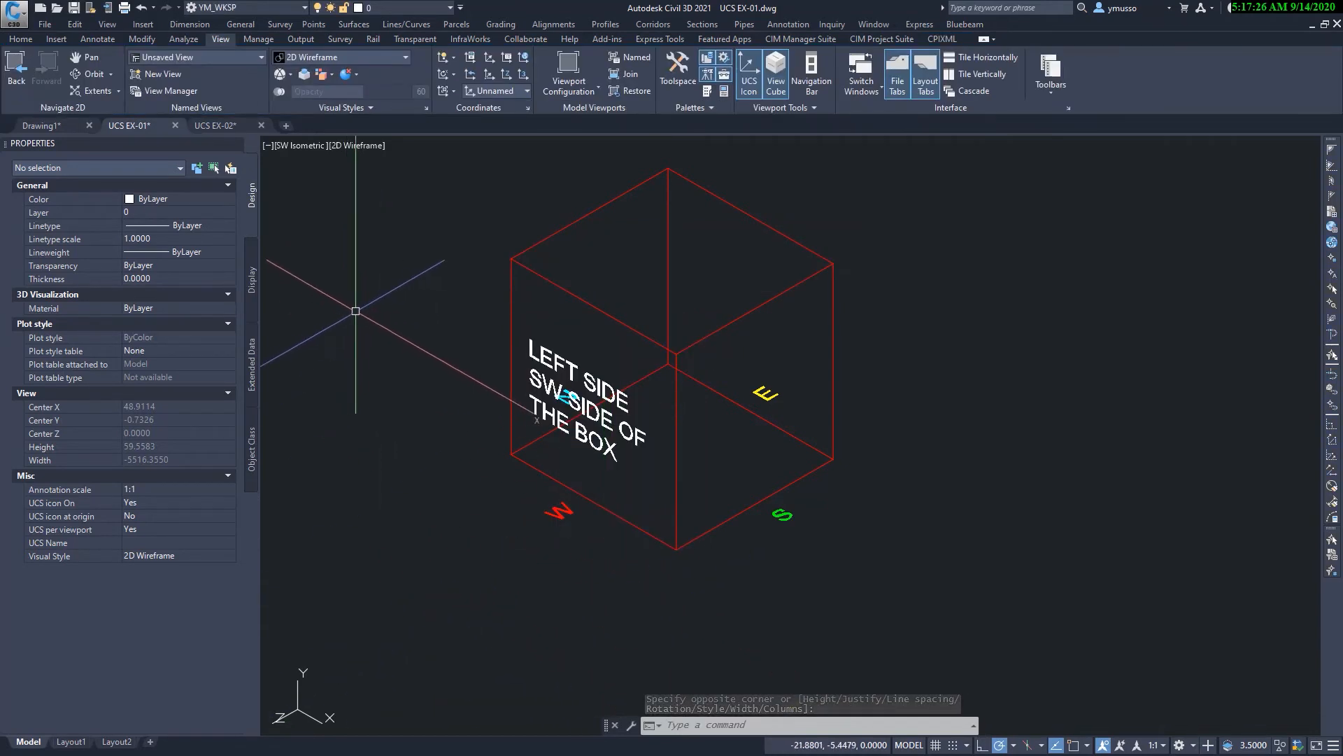
# Switch the box to the NE Isometric view
pyautogui.click(296, 145)
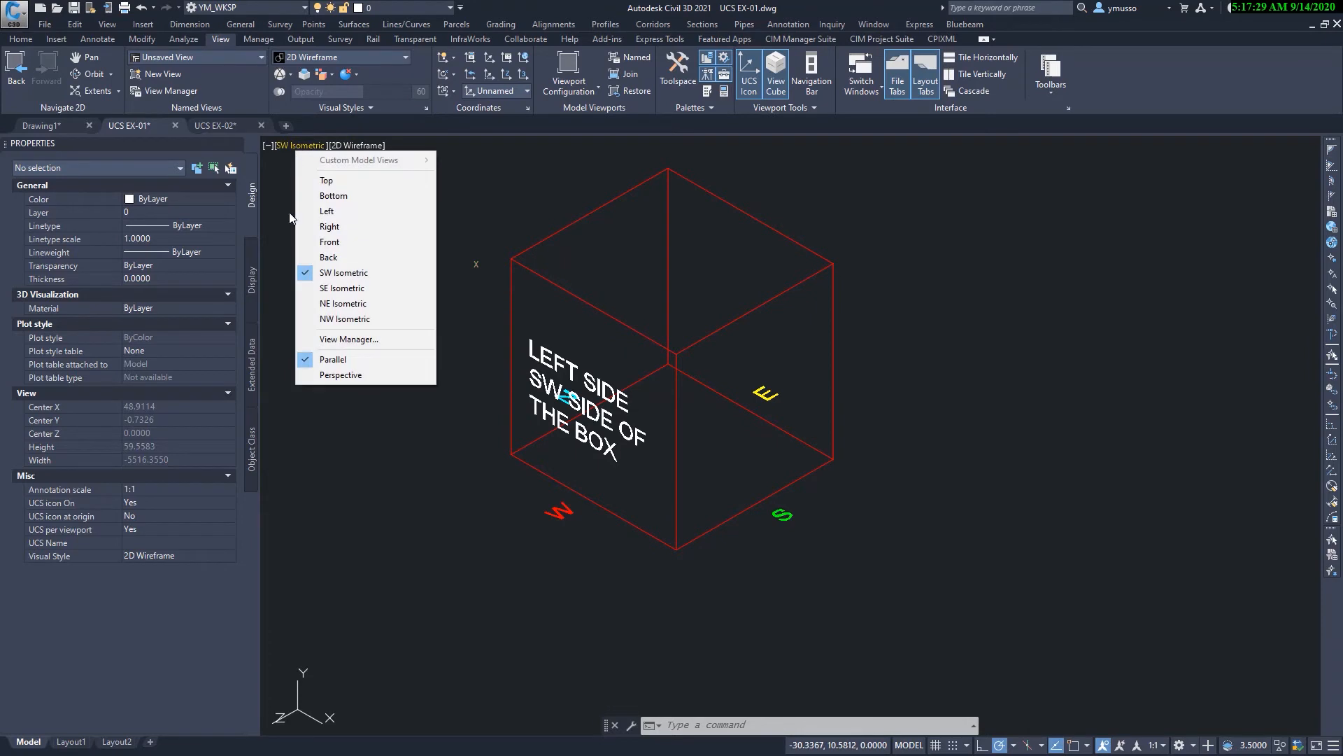
pyautogui.click(345, 306)
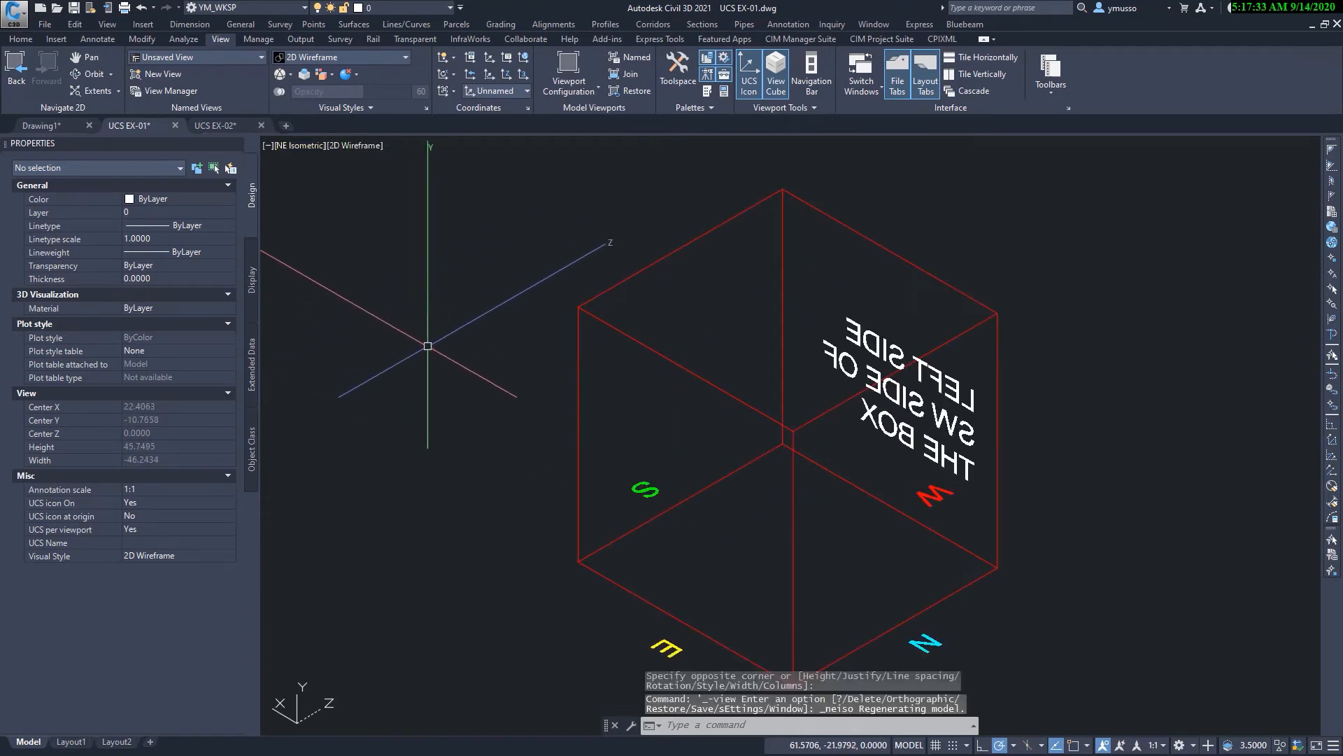
pyautogui.moveTo(444, 424); pyautogui.dragTo(419, 342, button='middle')
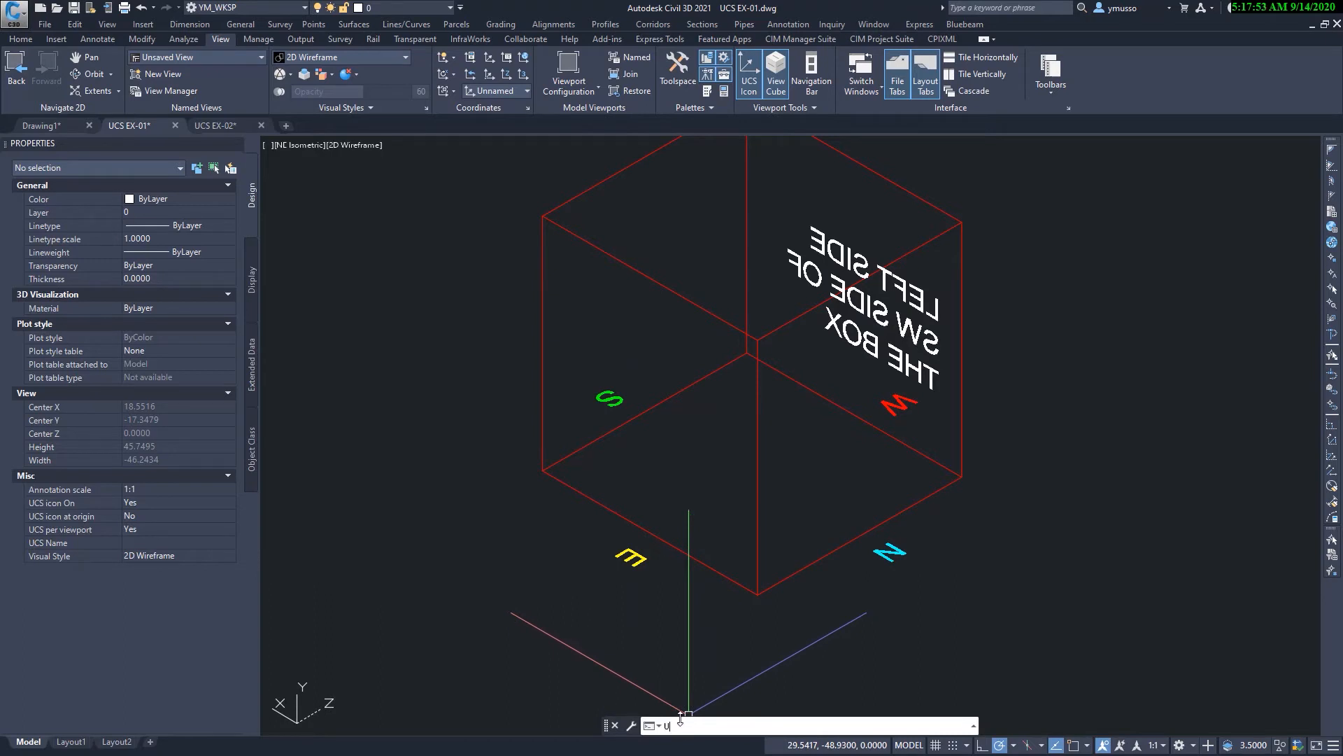
# Align the UCS to the box's east face, with the origin at its outer edge midpoint, X towards the front edge midpoint and Y upward
pyautogui.press('Return')
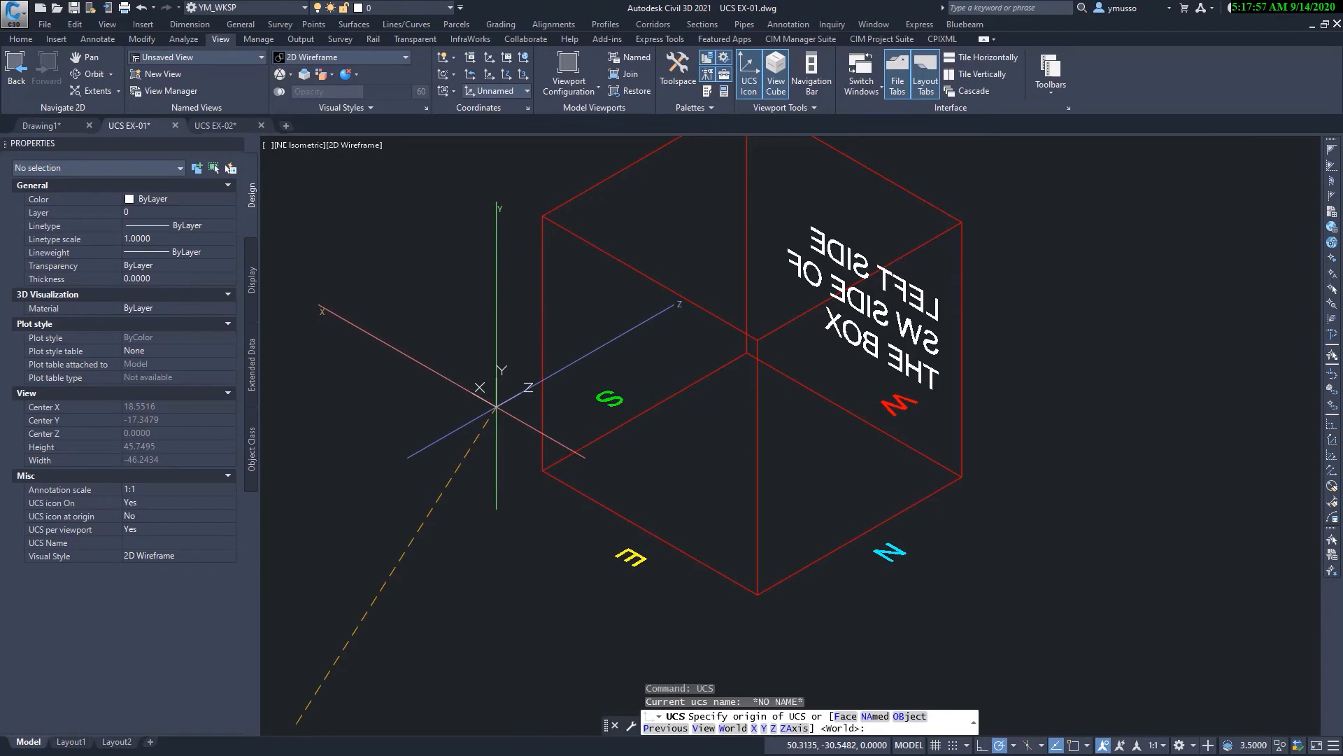
pyautogui.press('F3')
pyautogui.click(542, 342)
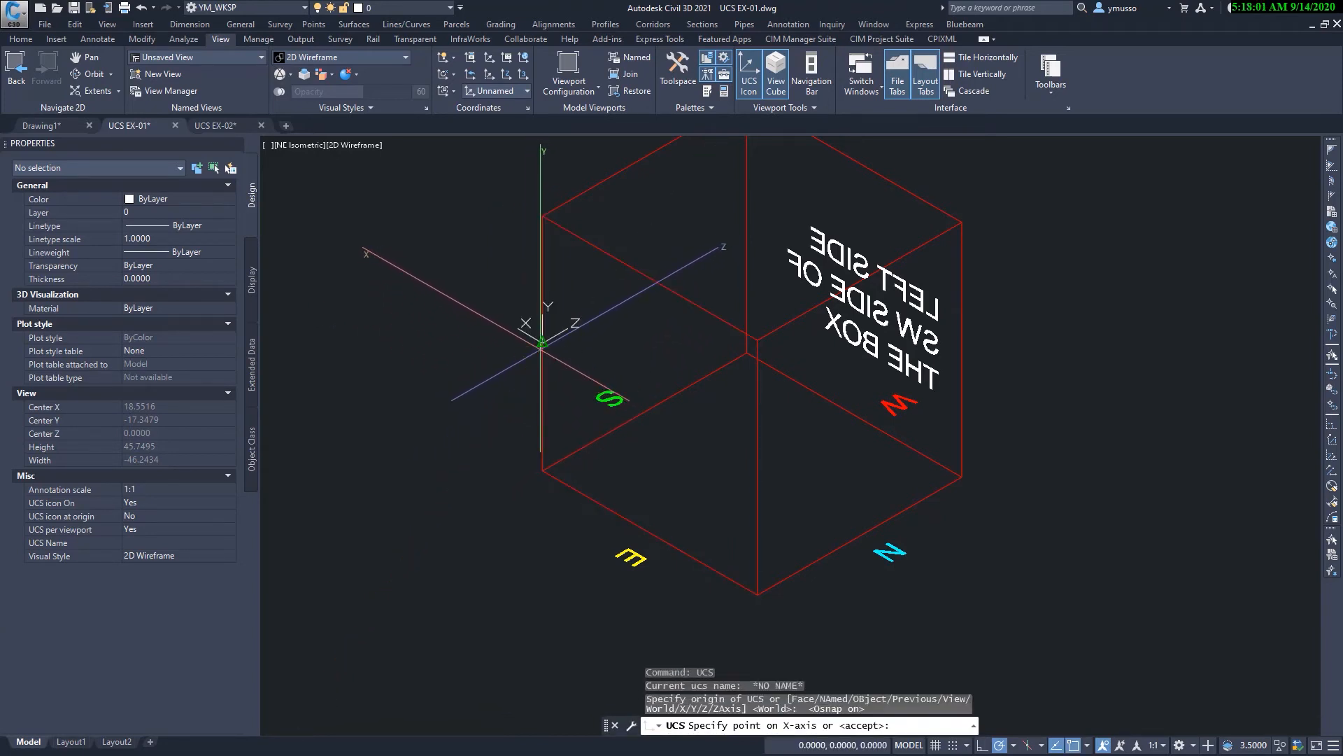
pyautogui.click(752, 459)
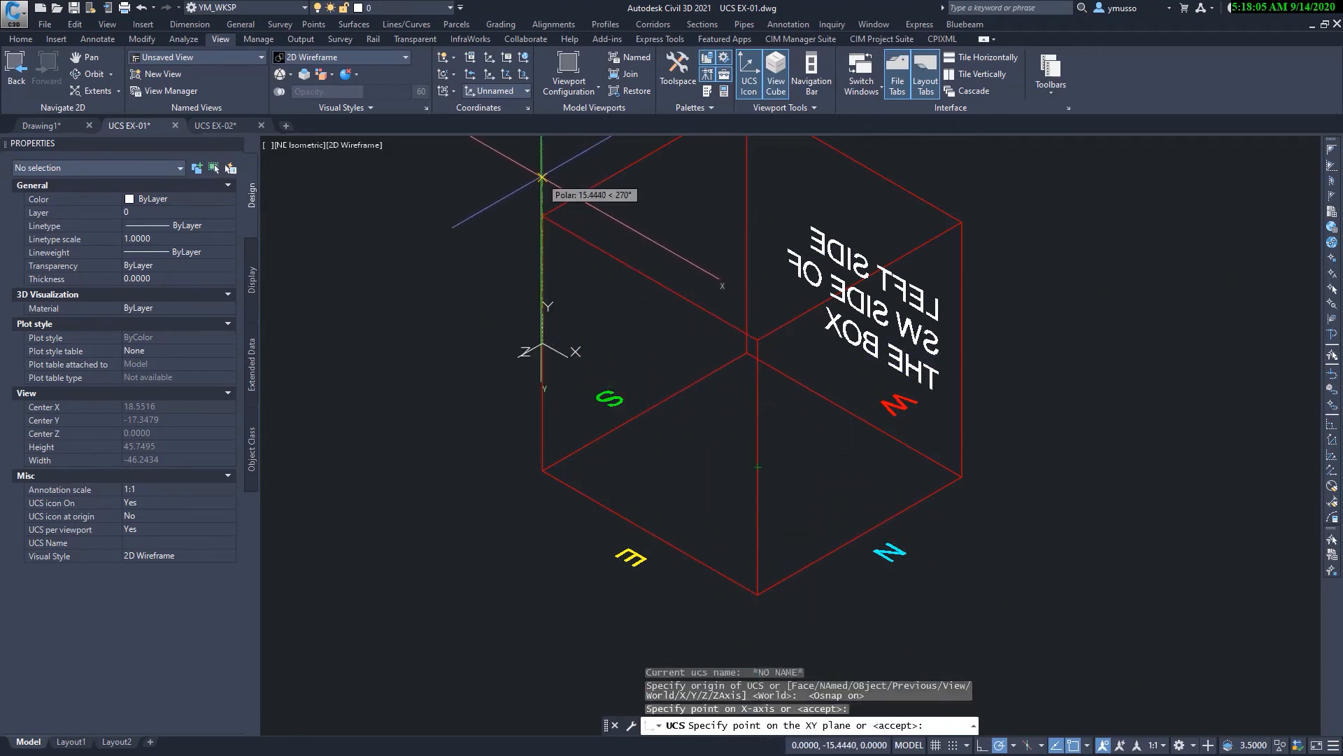
pyautogui.press('Return')
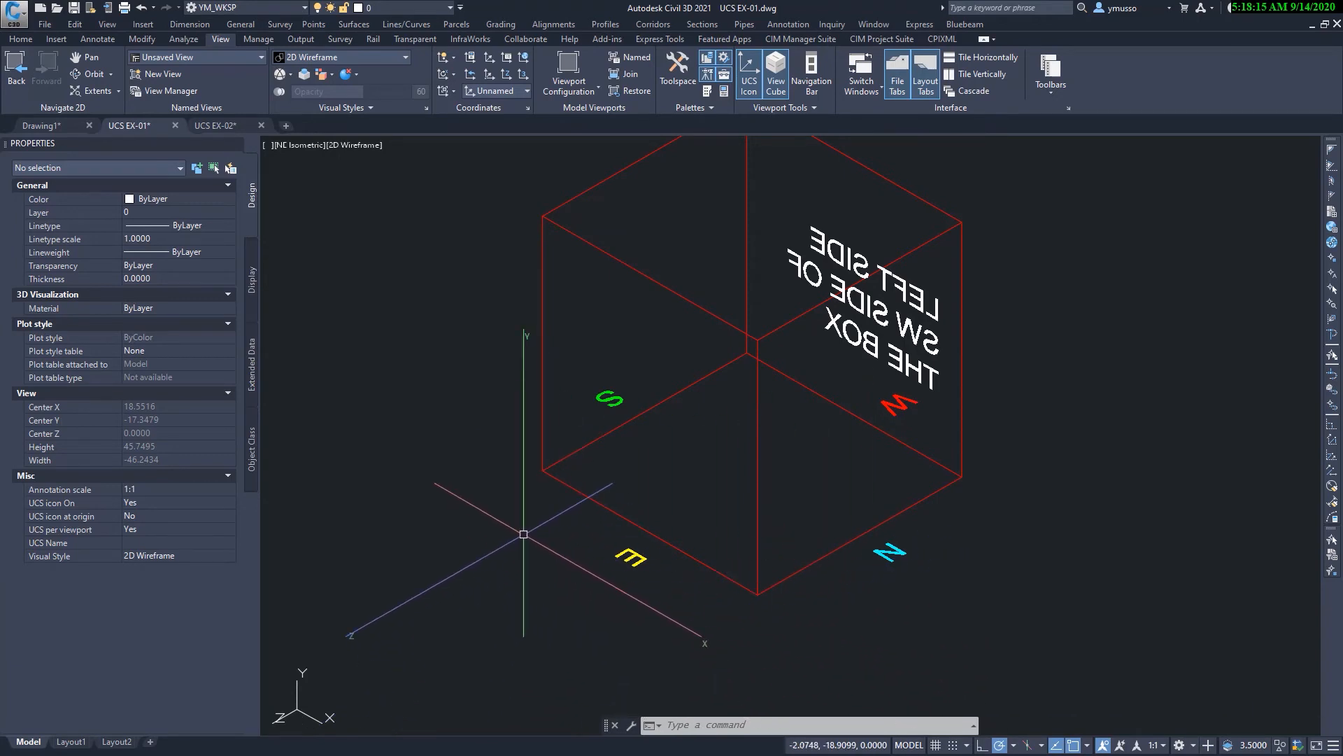
# With object snap off, place multiline text reading "LEFT SIDE NE SIDE OF THE BOX" on the box's east face
pyautogui.write('mt')
pyautogui.press('Return')
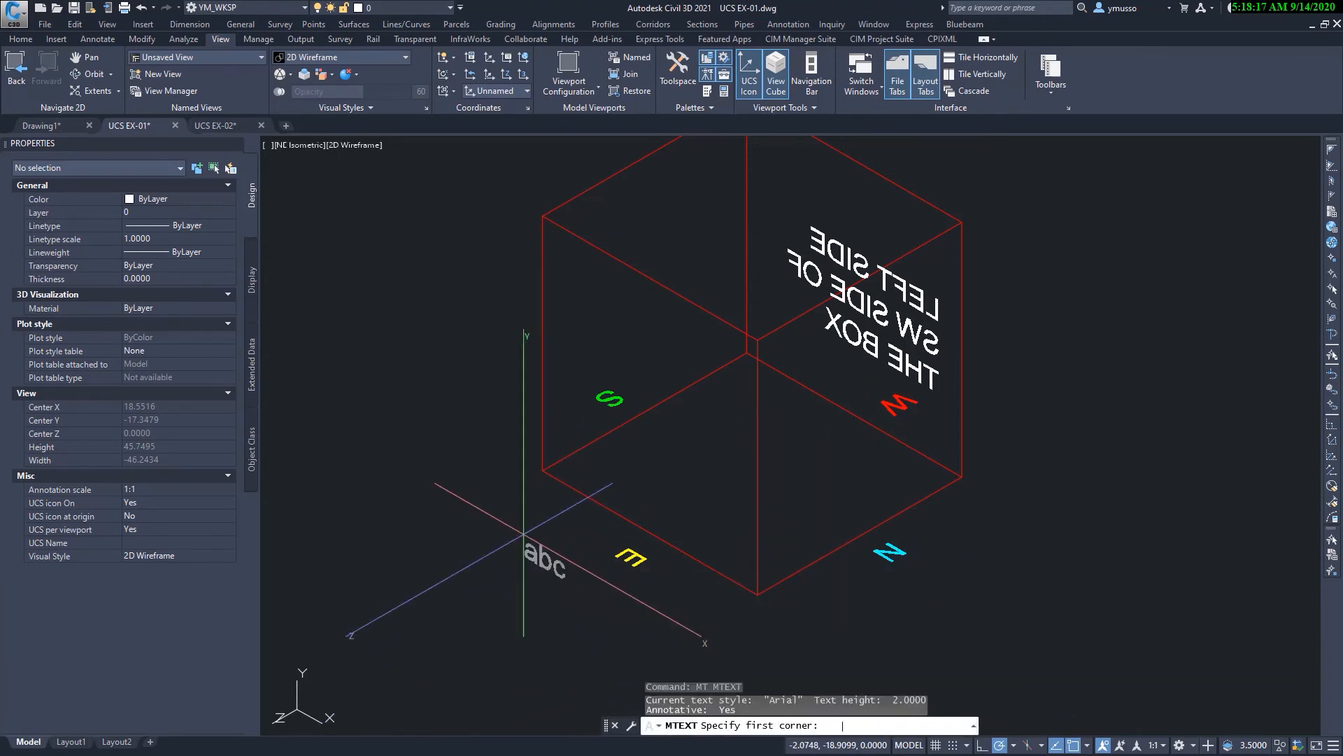
pyautogui.press('F3')
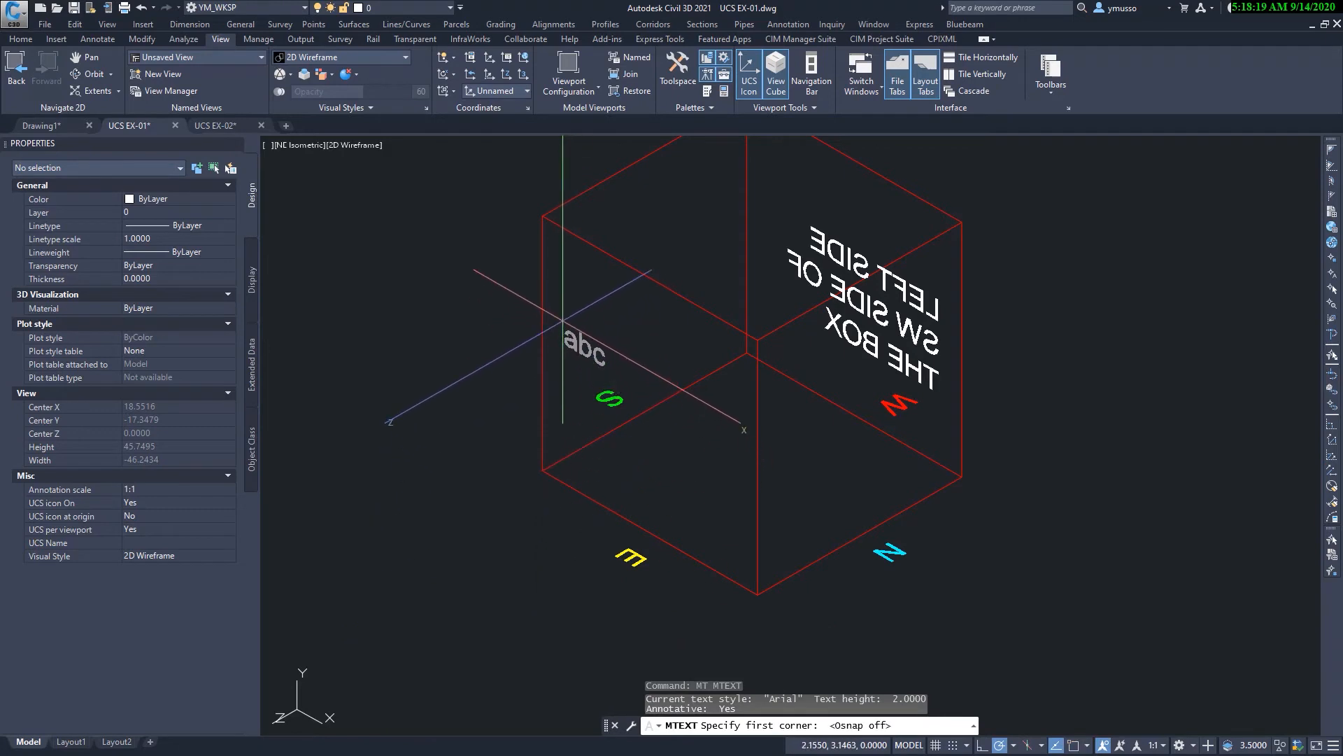
pyautogui.click(654, 457)
pyautogui.click(723, 519)
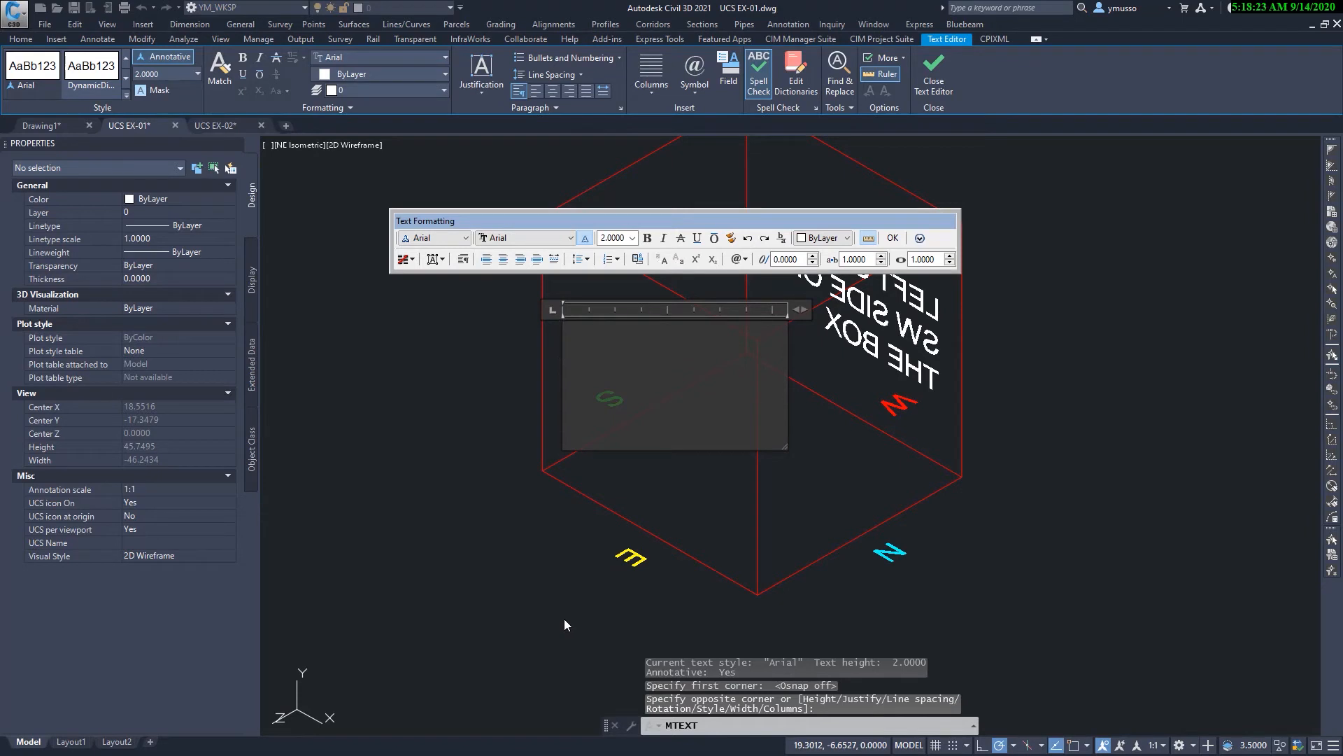
pyautogui.write('LEFT ')
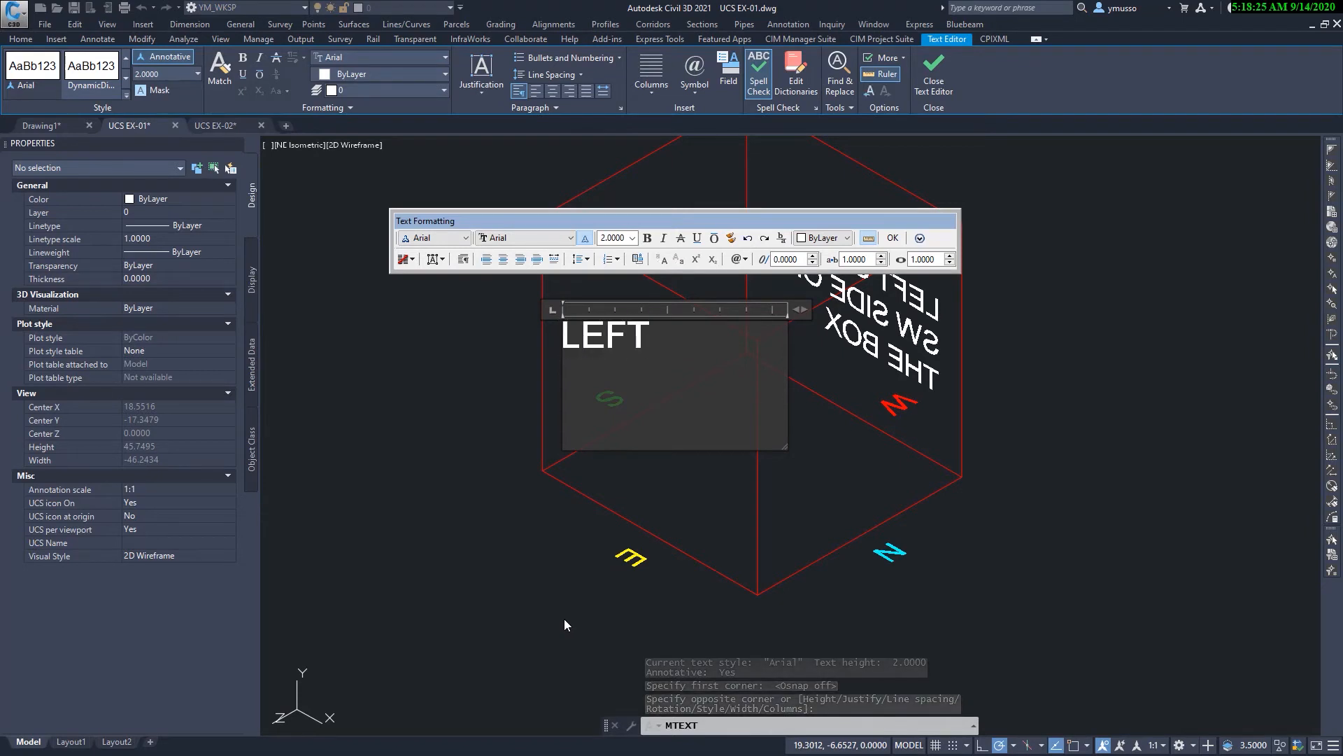
pyautogui.write('SIDE NE')
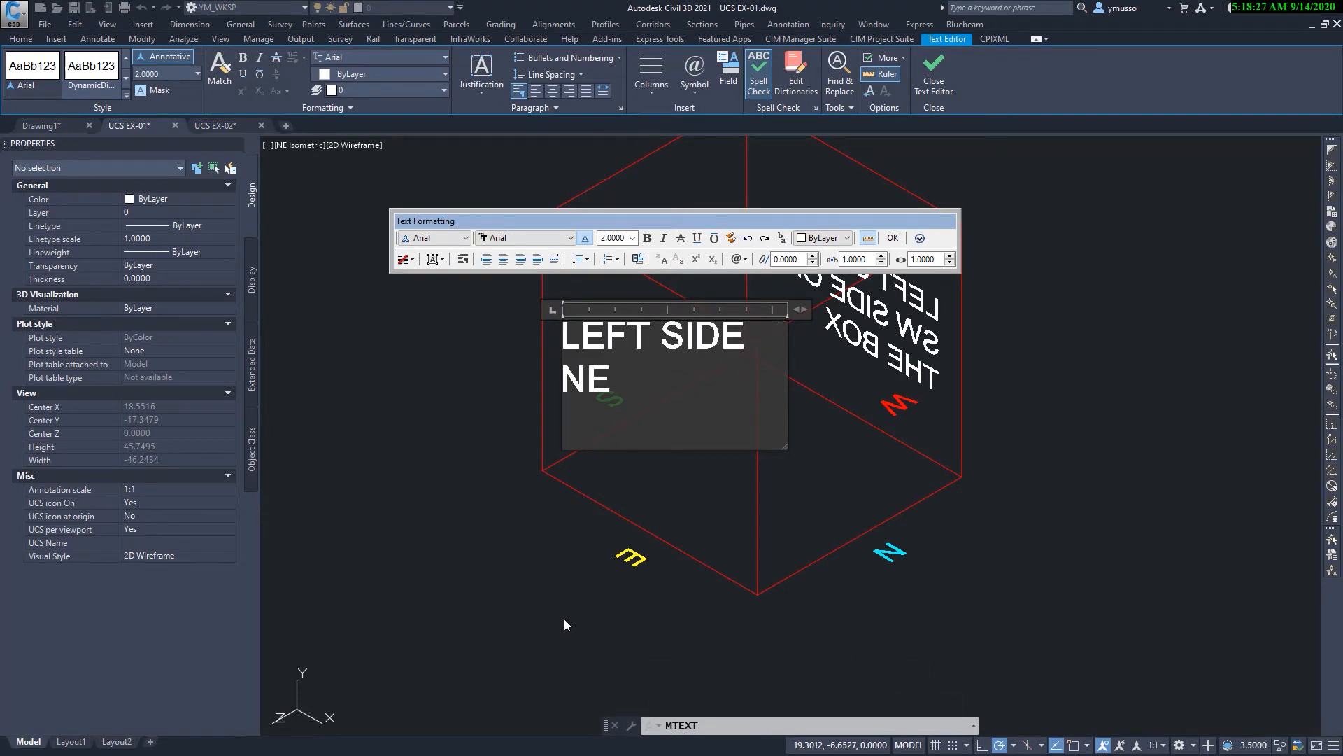
pyautogui.write(' SIDE OF THE BOX')
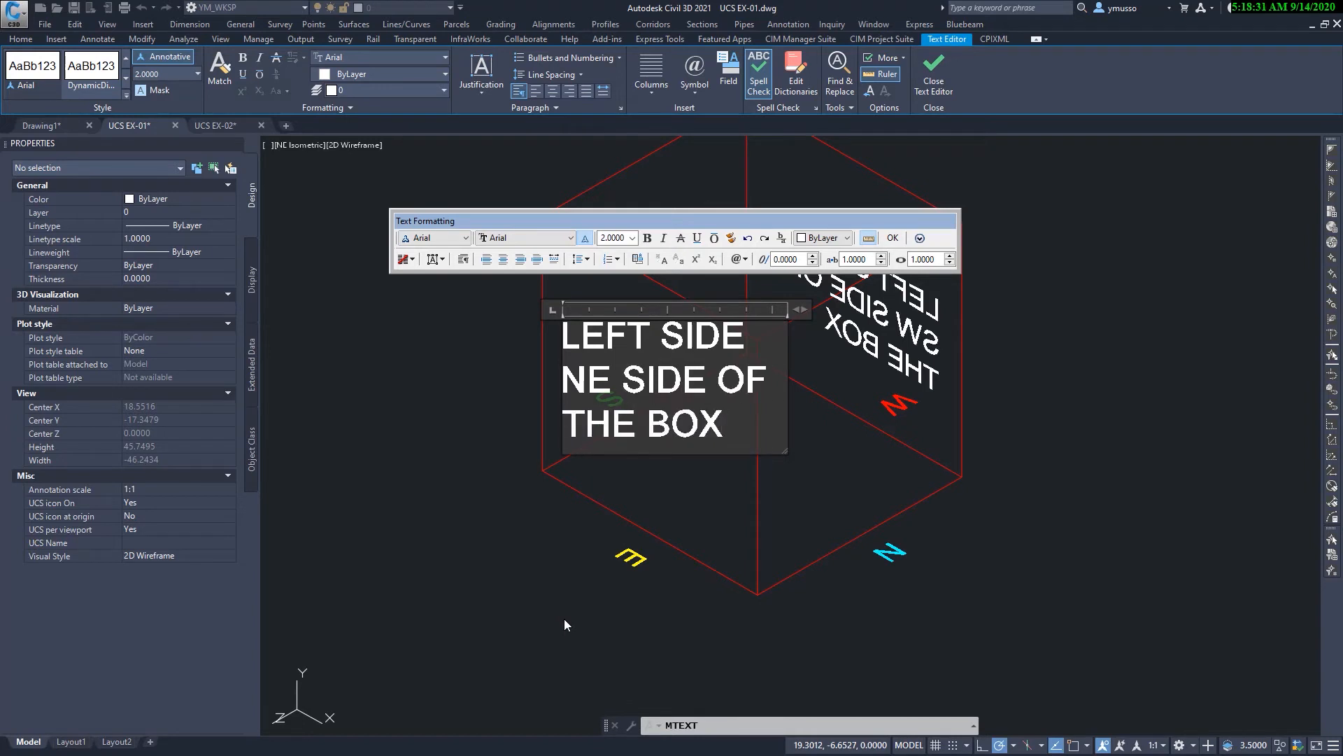
pyautogui.click(539, 630)
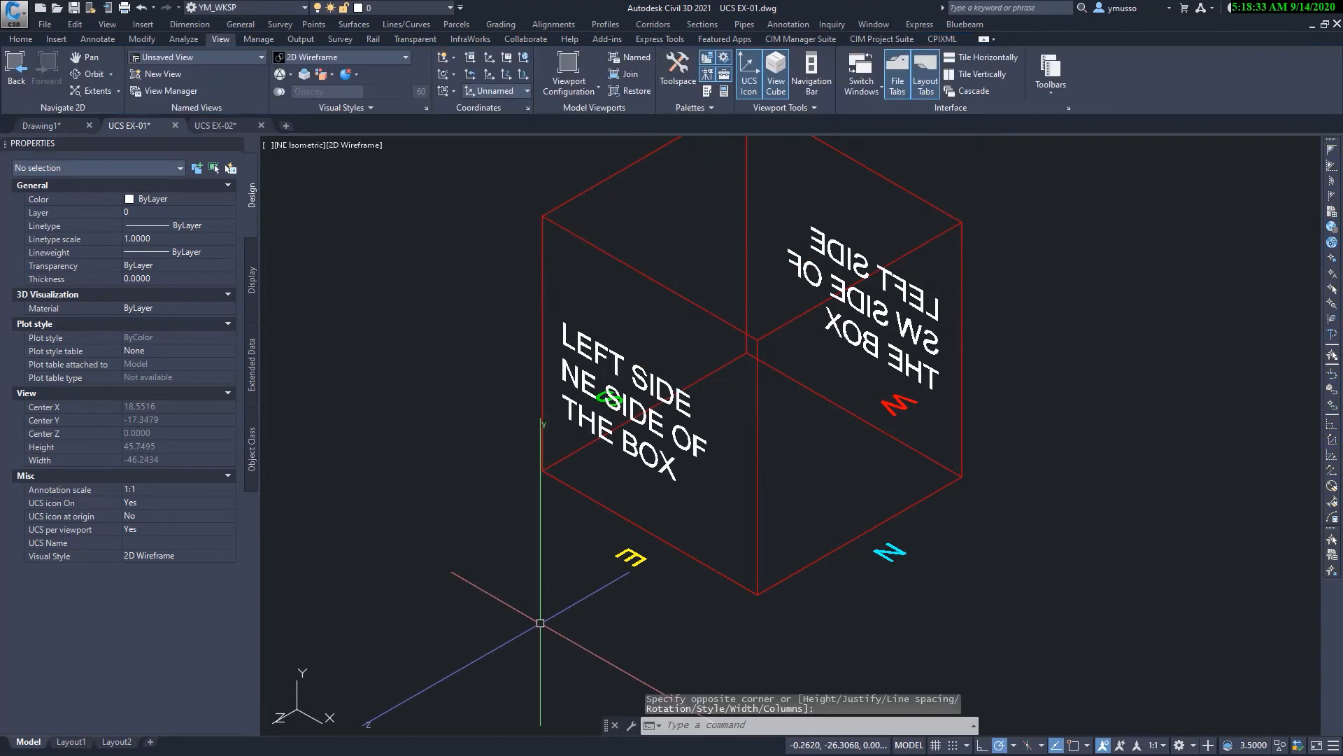
# Switch to the UCS EX-02 drawing and bring the straight lower stretch of the road into close view
pyautogui.click(245, 126)
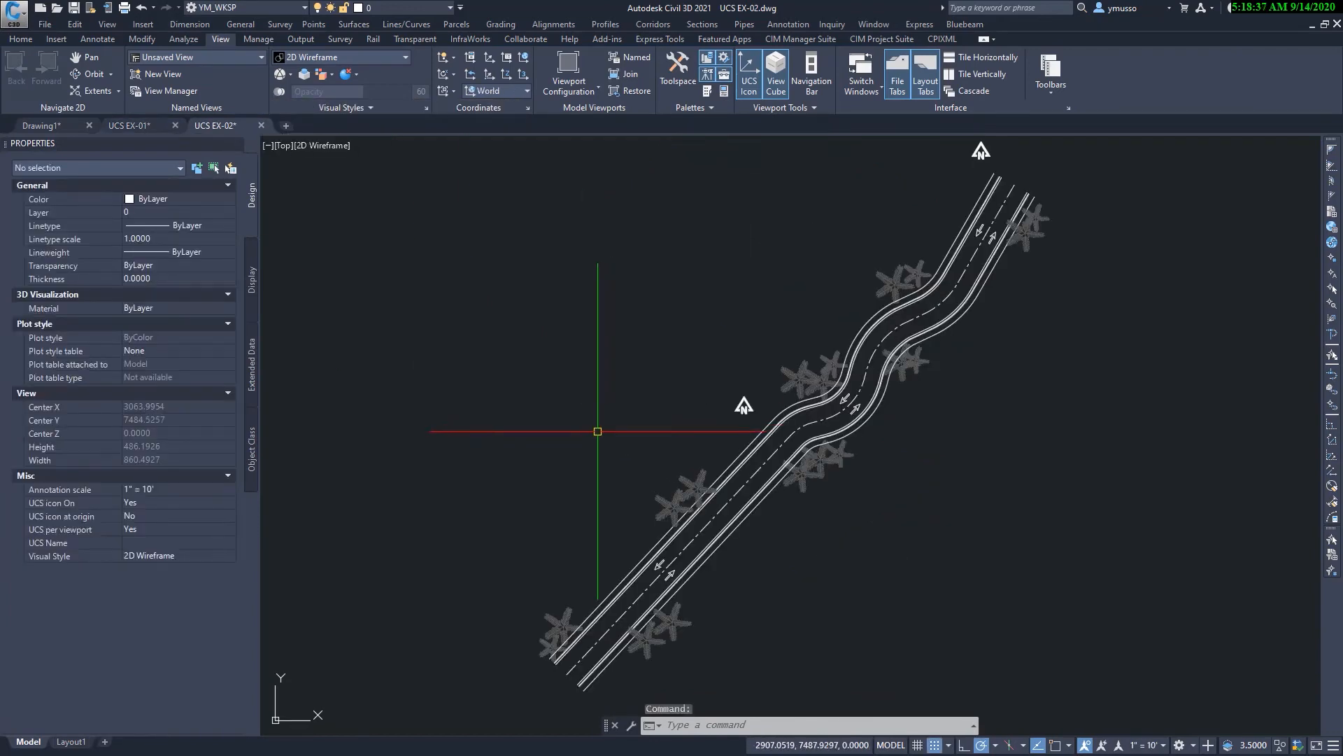
pyautogui.moveTo(591, 465); pyautogui.dragTo(541, 411, button='middle')
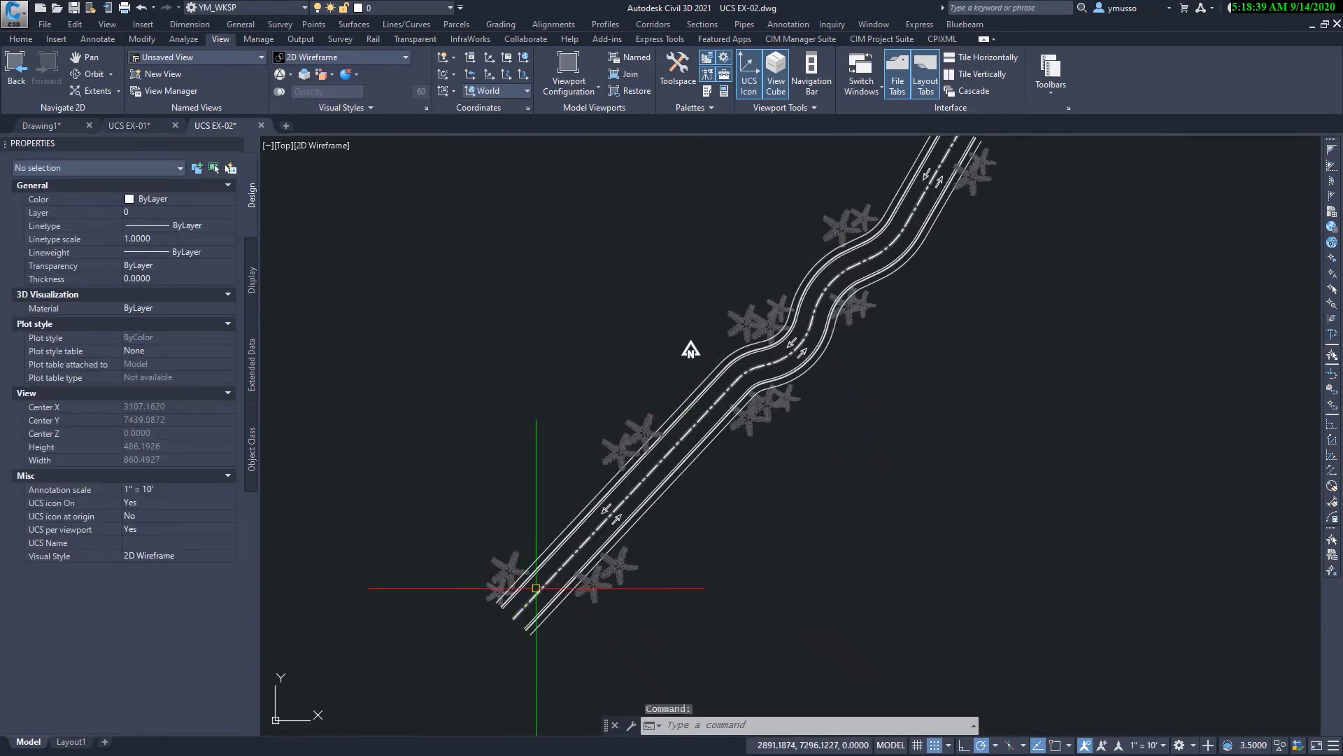
pyautogui.scroll(4, 574, 560)
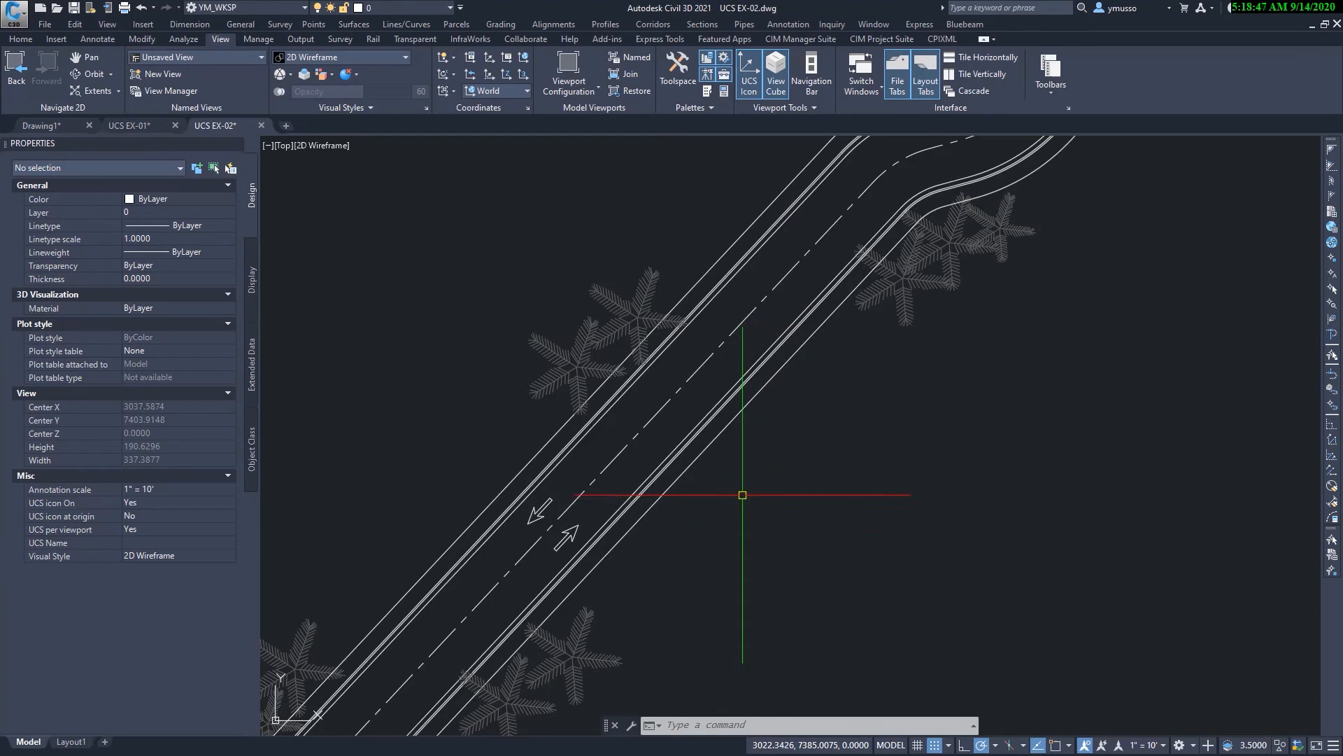
# Align the UCS to the road, with origin and X axis on its lower outer line and Y perpendicular towards the centerline
pyautogui.write('UCS')
pyautogui.press('Return')
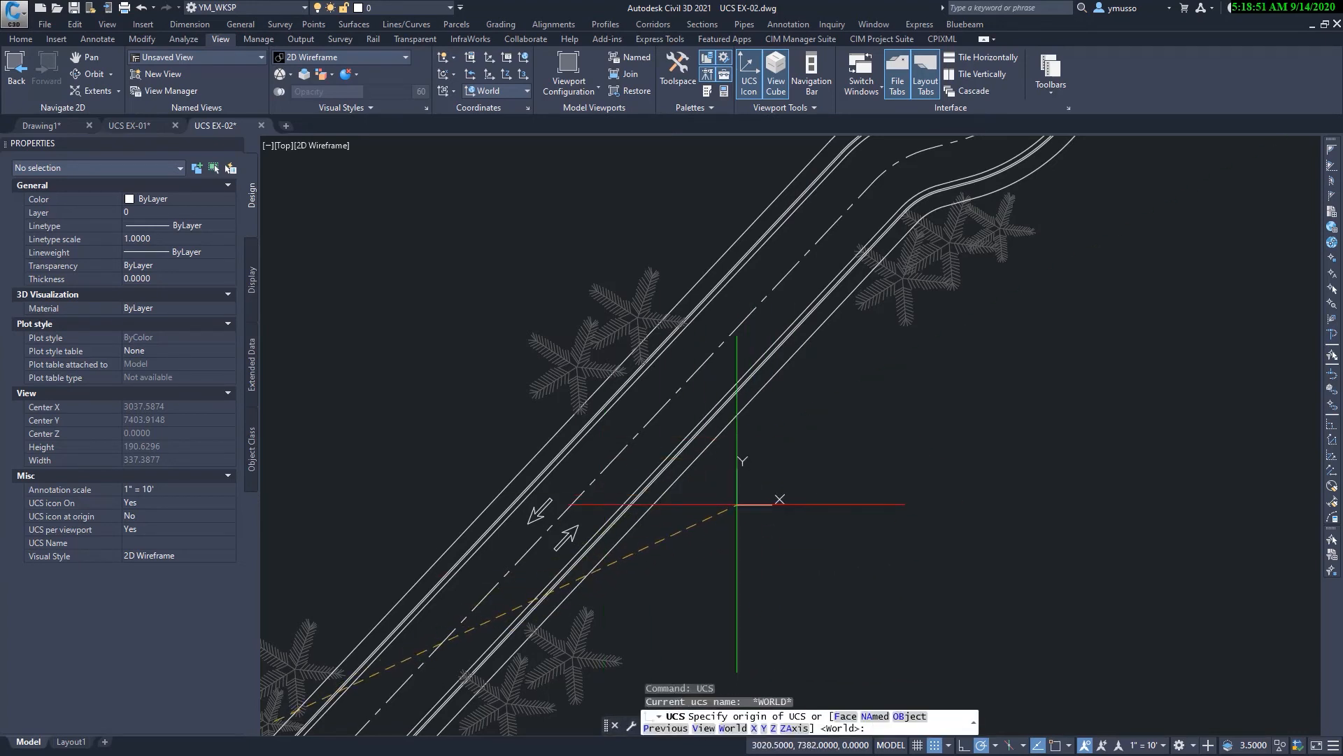
pyautogui.scroll(3, 692, 490)
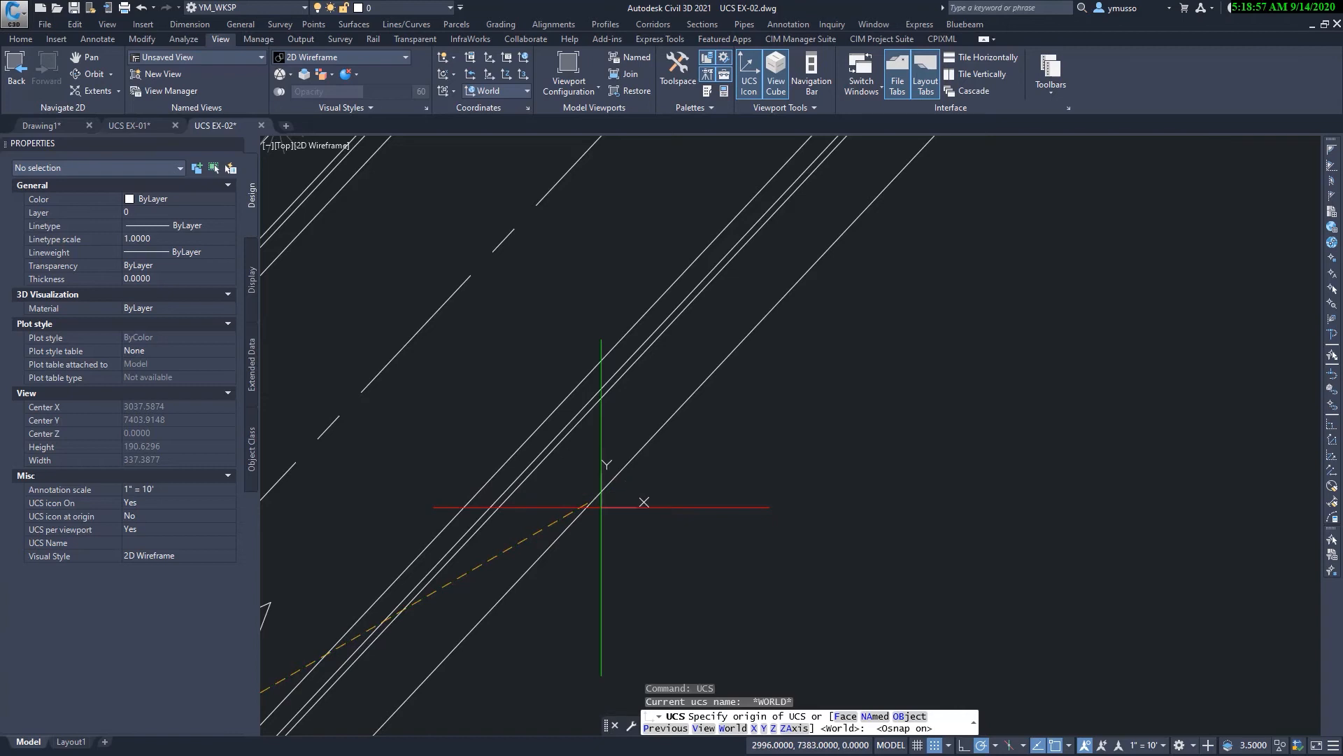
pyautogui.click(594, 499)
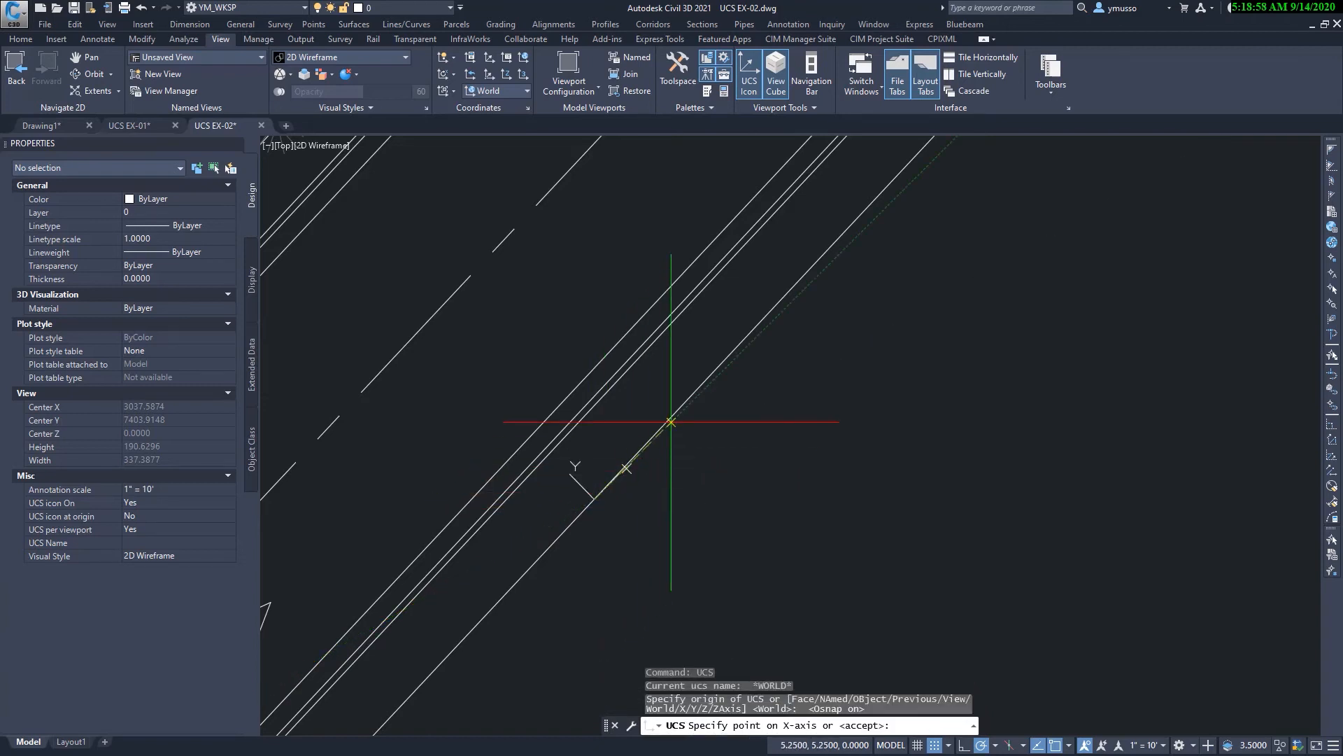
pyautogui.keyDown('shift'); pyautogui.rightClick(721, 358); pyautogui.keyUp('shift')
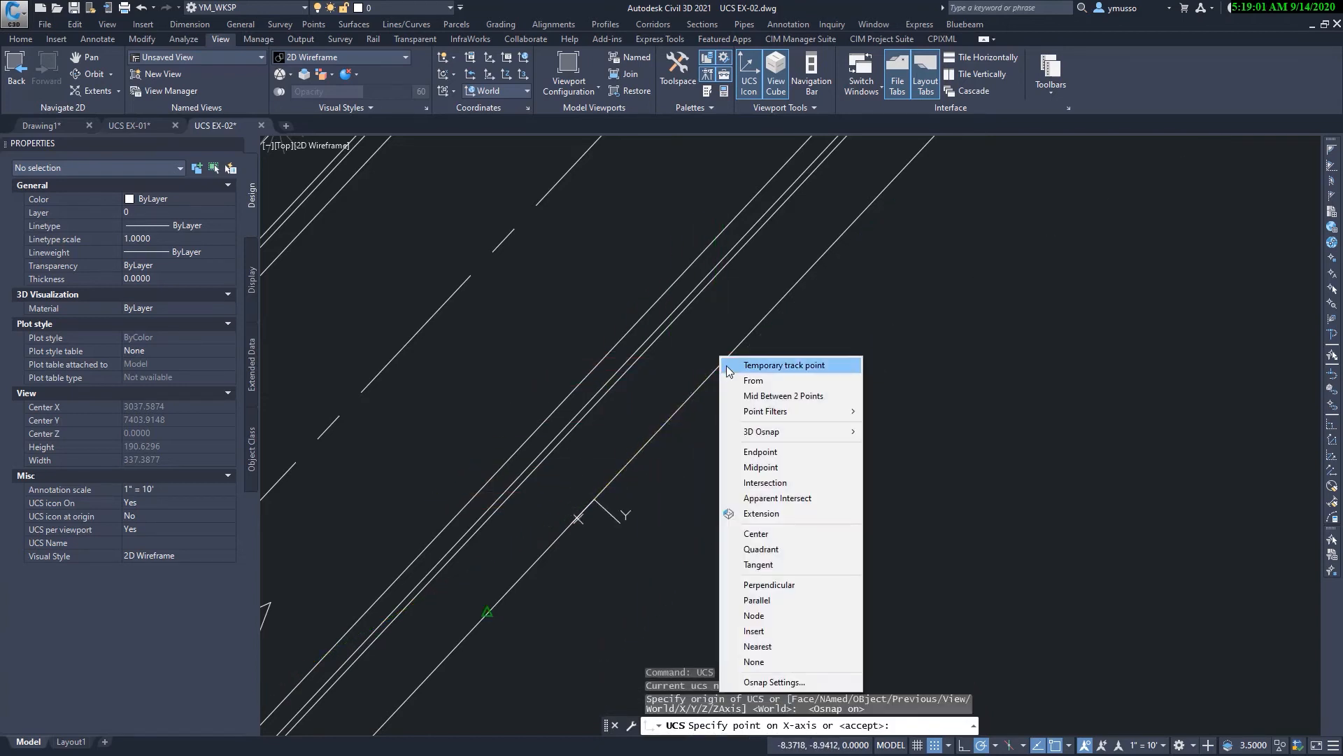
pyautogui.click(773, 646)
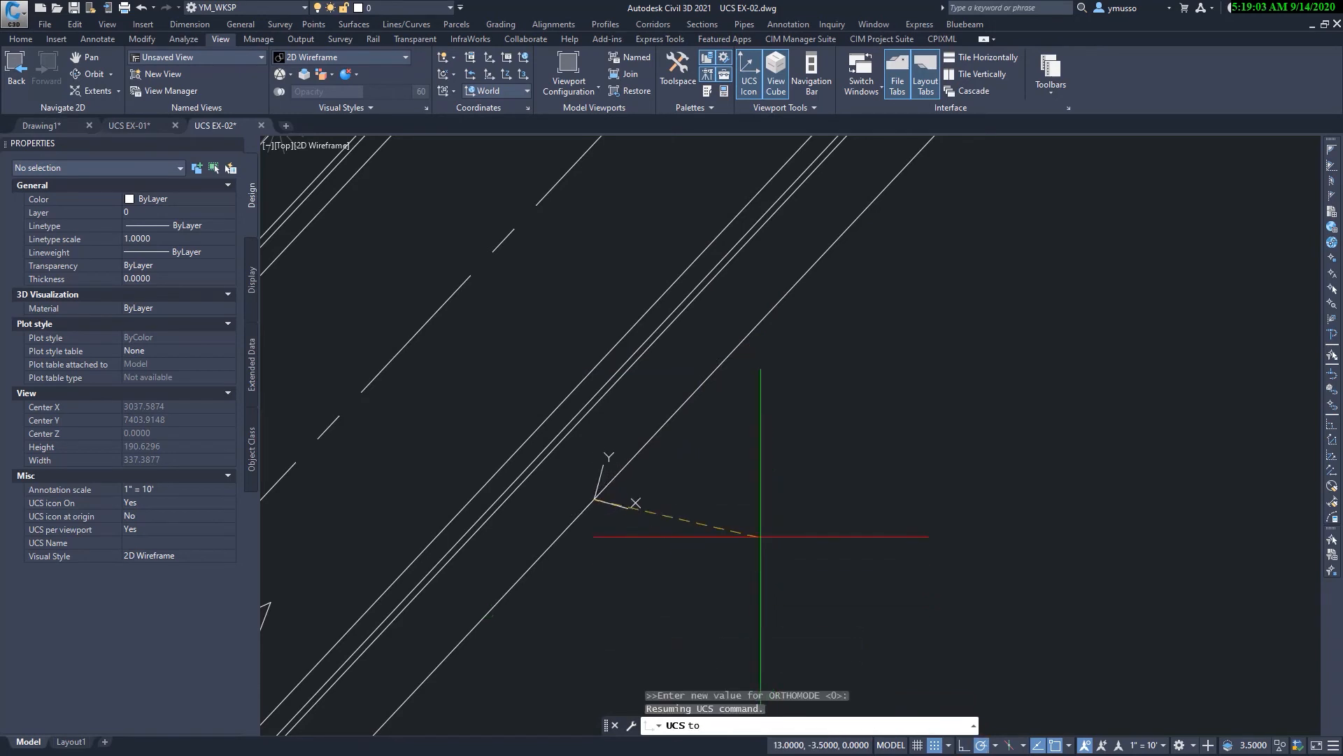
pyautogui.click(747, 339)
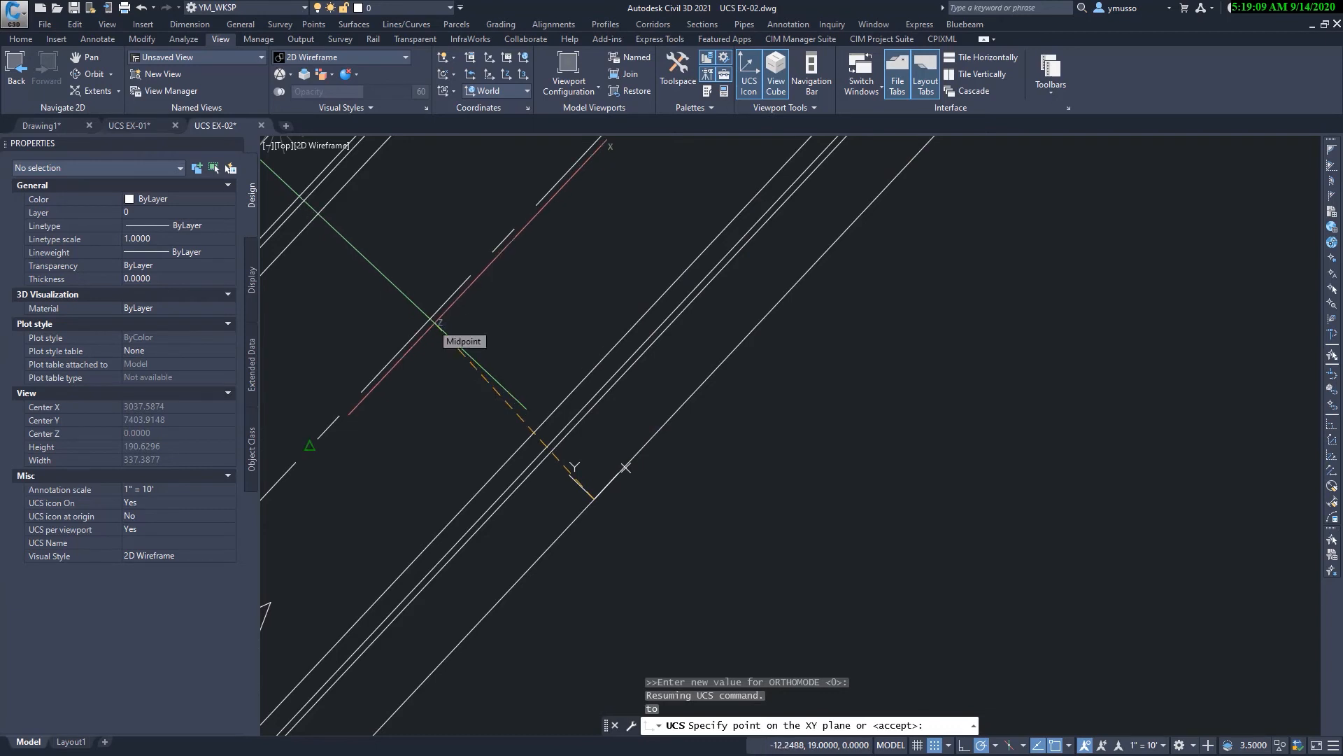
pyautogui.press('F8')
pyautogui.keyDown('shift'); pyautogui.rightClick(459, 347); pyautogui.keyUp('shift')
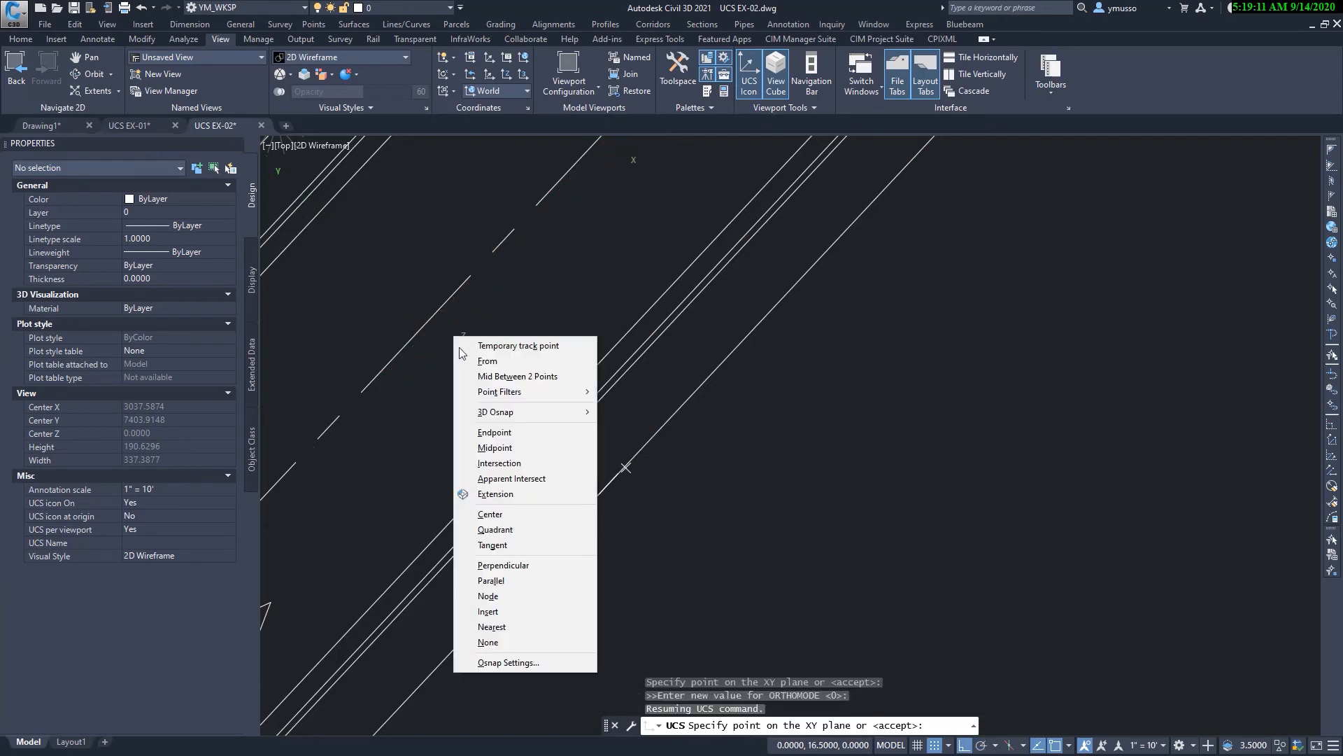
pyautogui.click(521, 566)
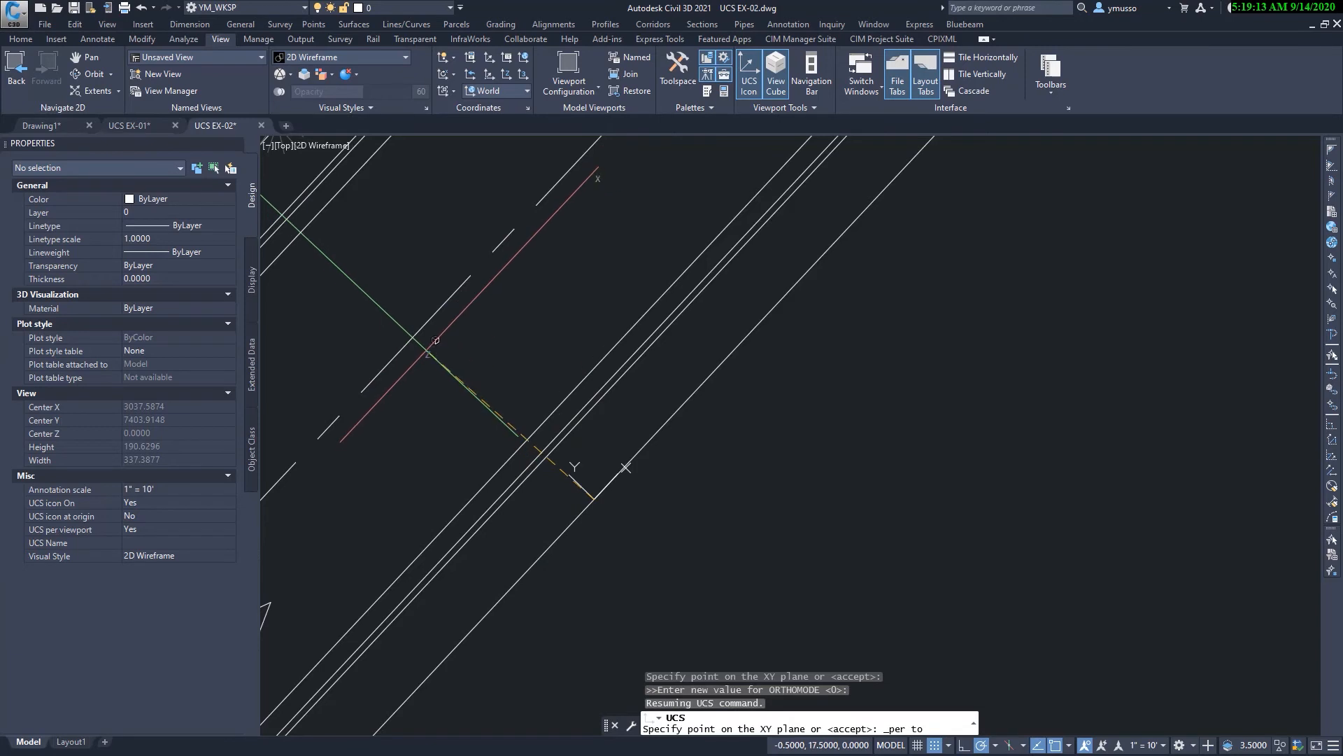
pyautogui.click(416, 334)
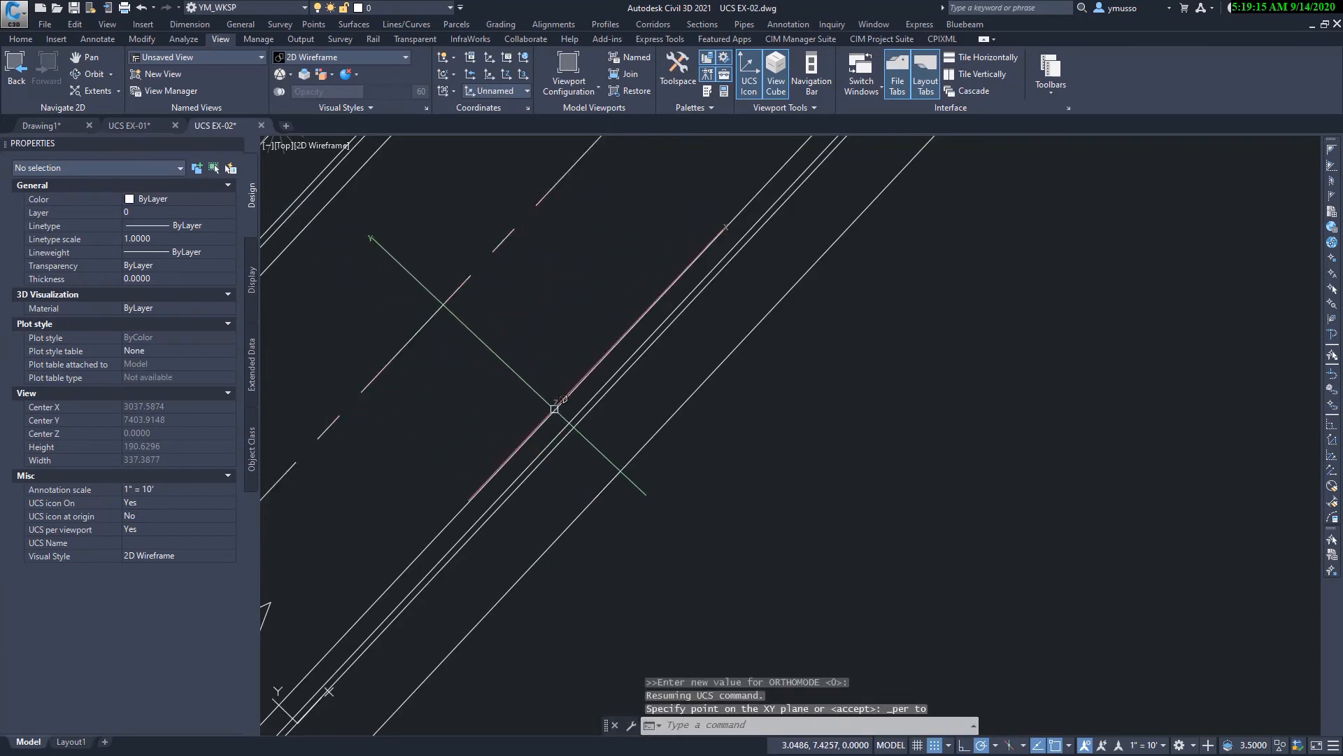
# Place multiline text reading "PARK LANE RD" along the road's upper lane, between the curb line and the centerline
pyautogui.scroll(-2, 616, 470)
pyautogui.moveTo(633, 532); pyautogui.dragTo(652, 464, button='middle')
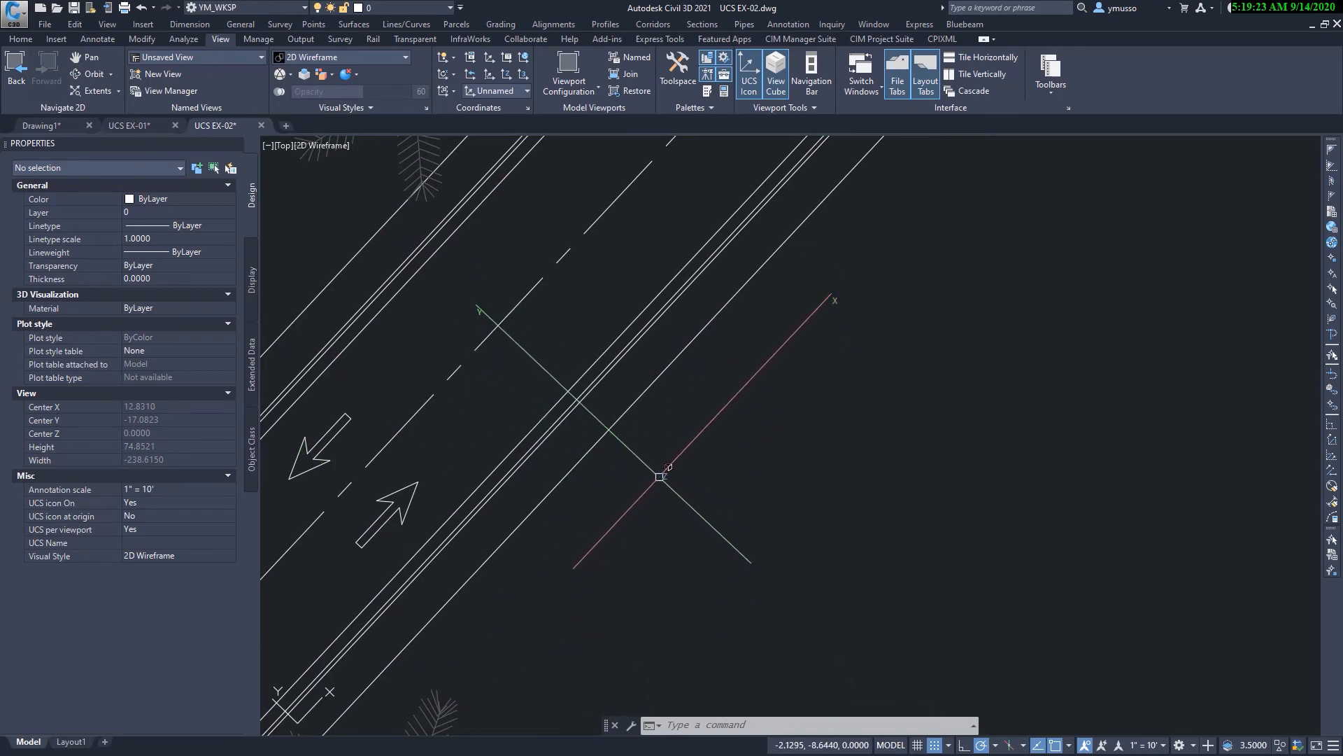
pyautogui.write('MT')
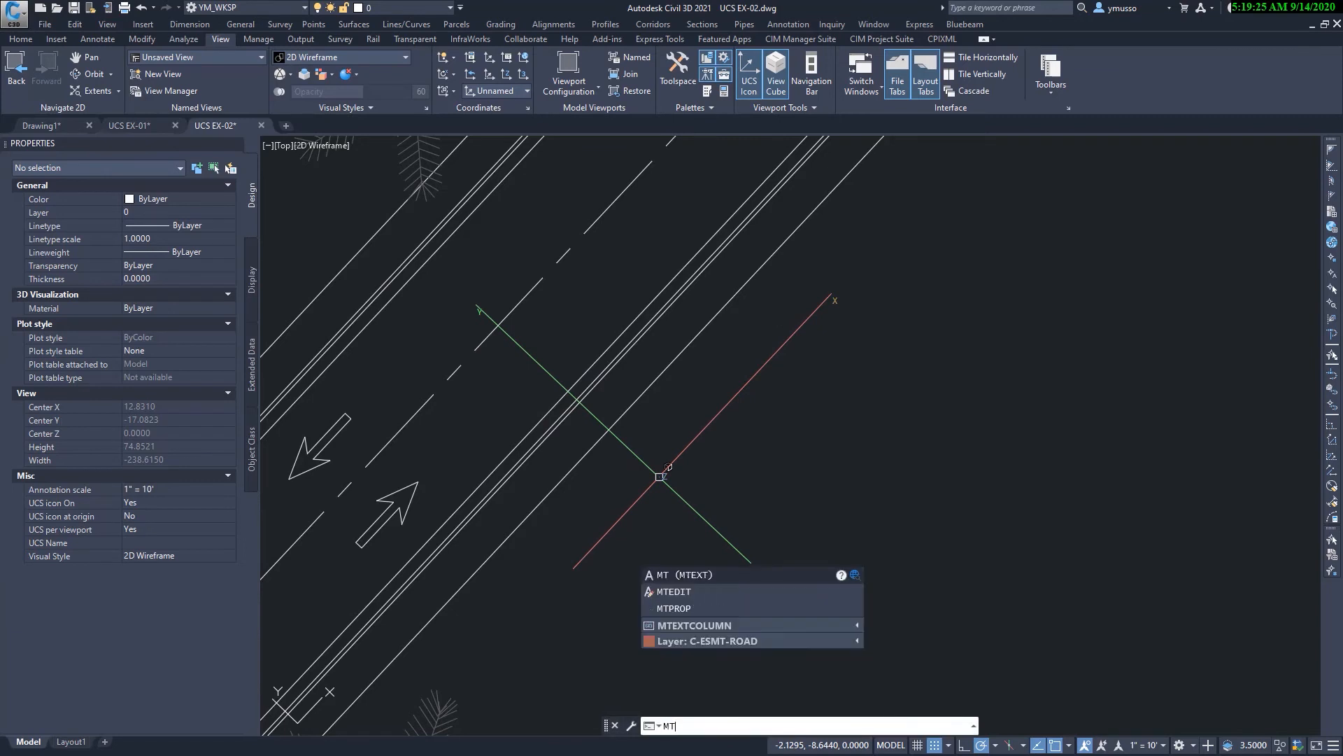
pyautogui.press('Return')
pyautogui.scroll(2, 455, 305)
pyautogui.click(392, 314)
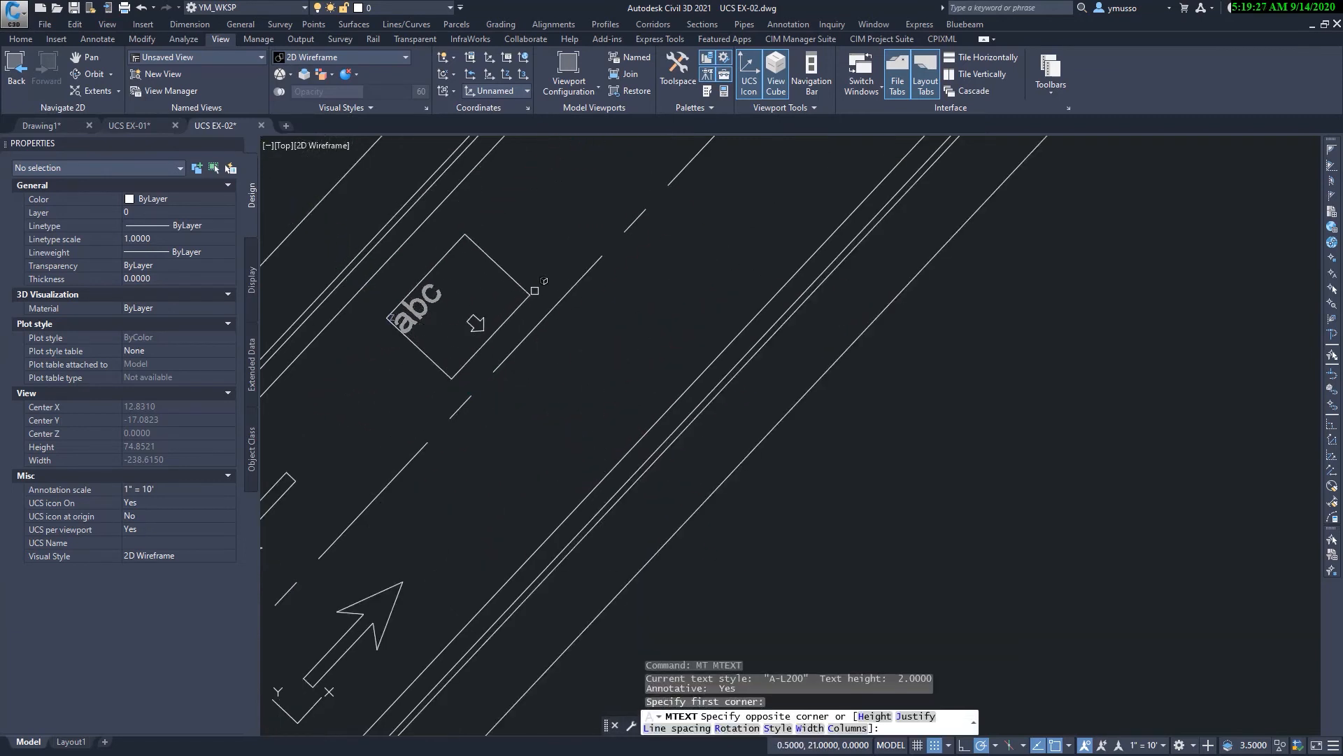
pyautogui.moveTo(630, 190); pyautogui.dragTo(630, 354, button='middle')
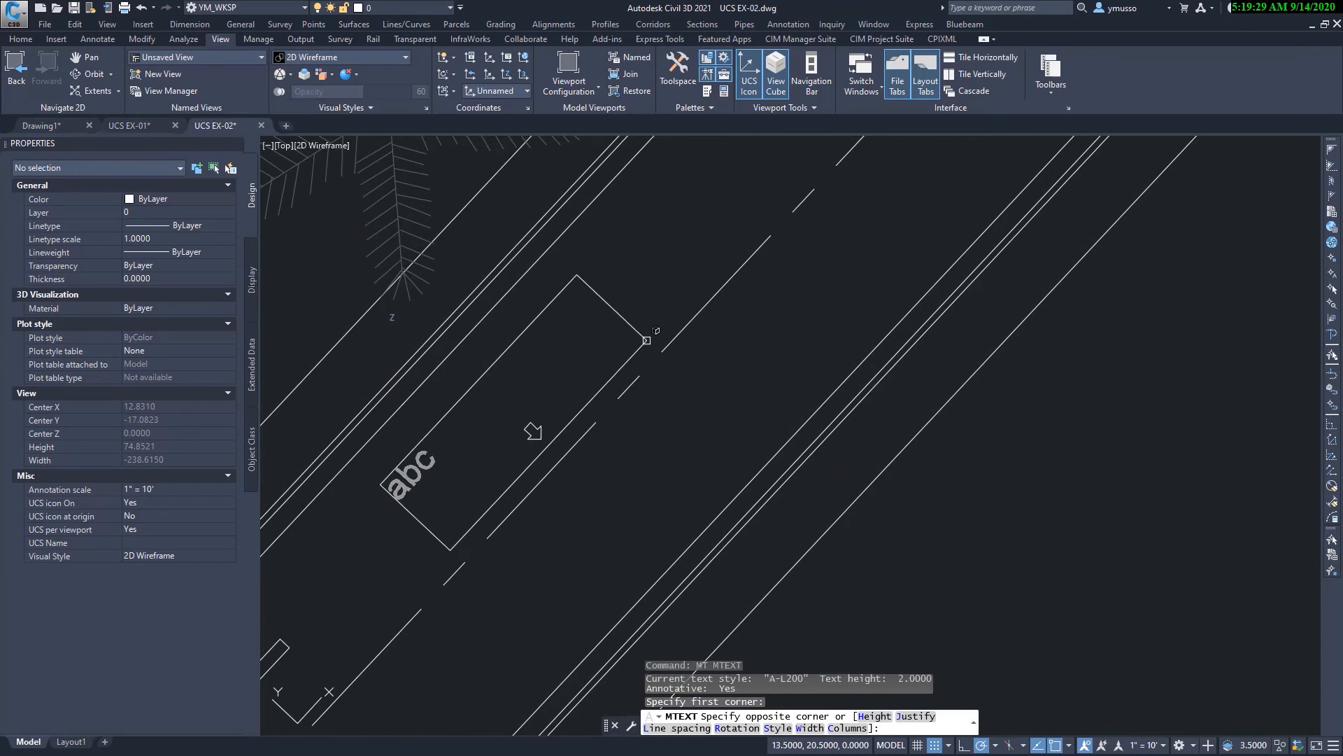
pyautogui.scroll(-2, 647, 337)
pyautogui.click(676, 291)
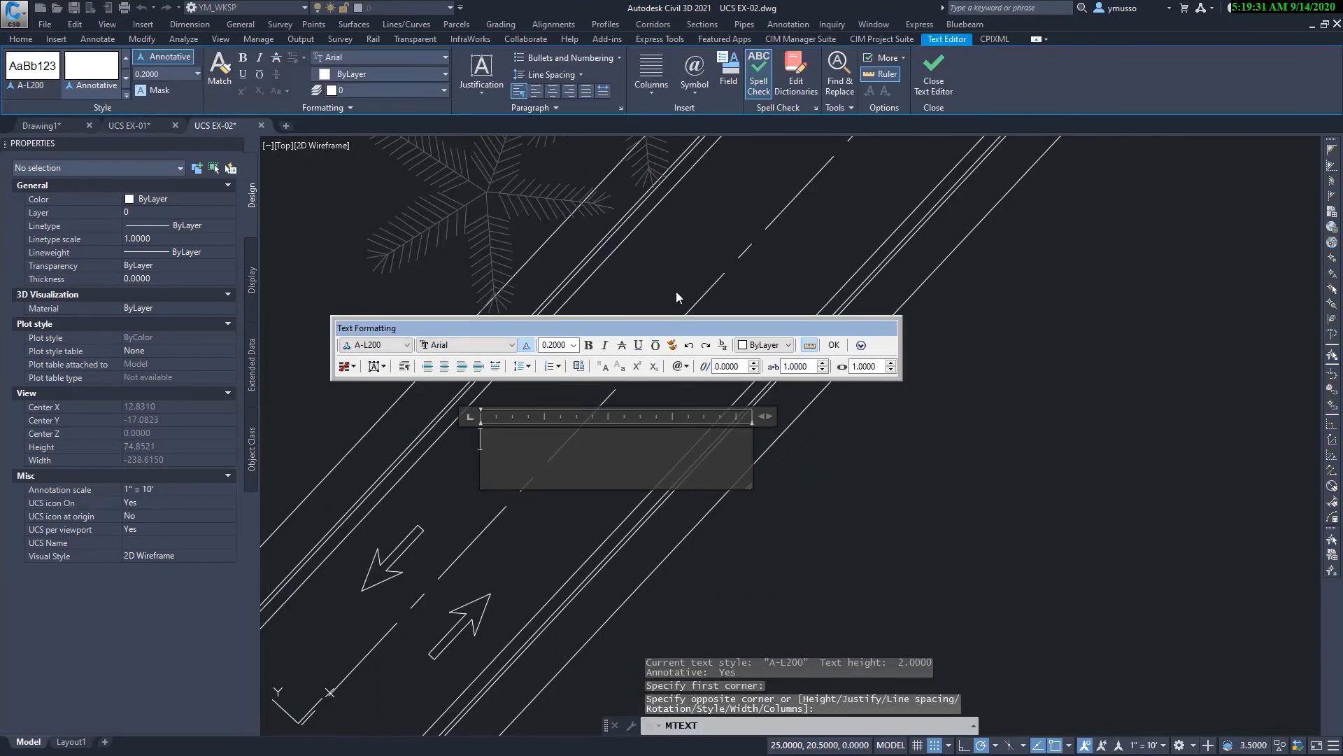
pyautogui.write('PARK LANE RD')
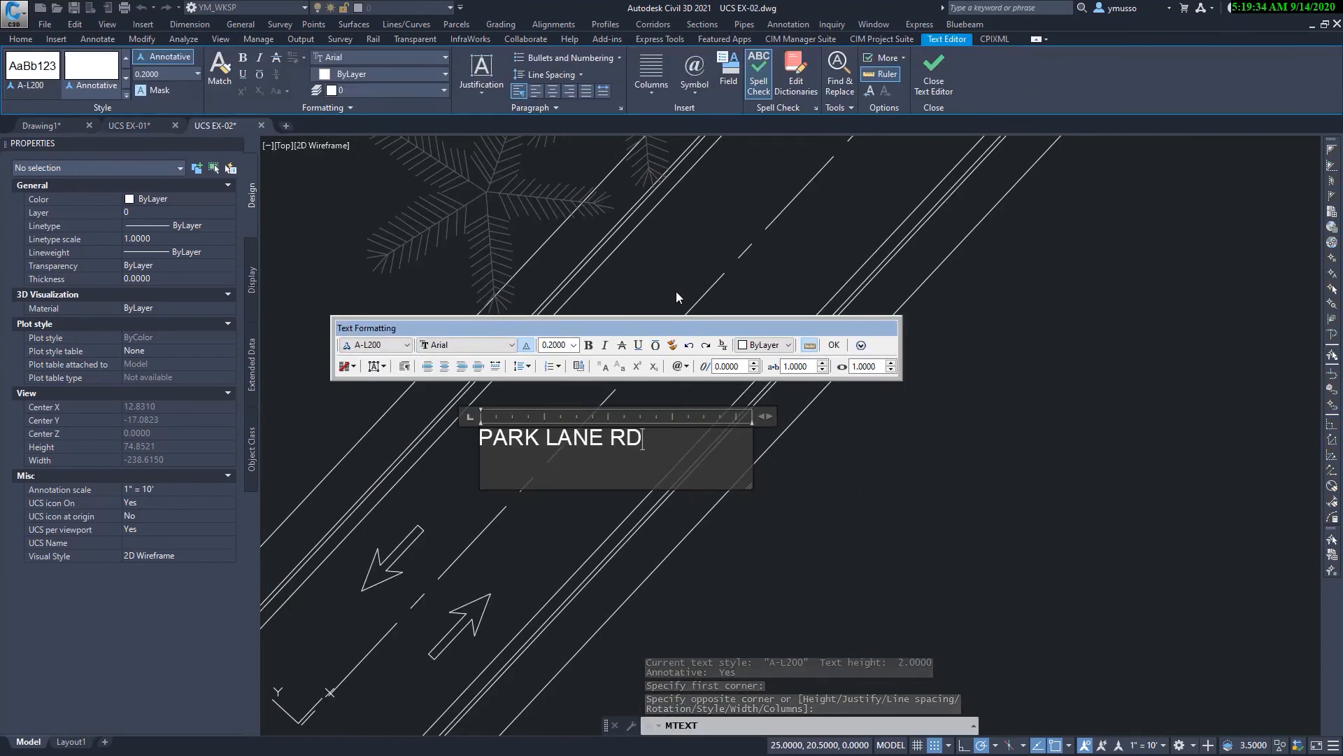
pyautogui.click(530, 518)
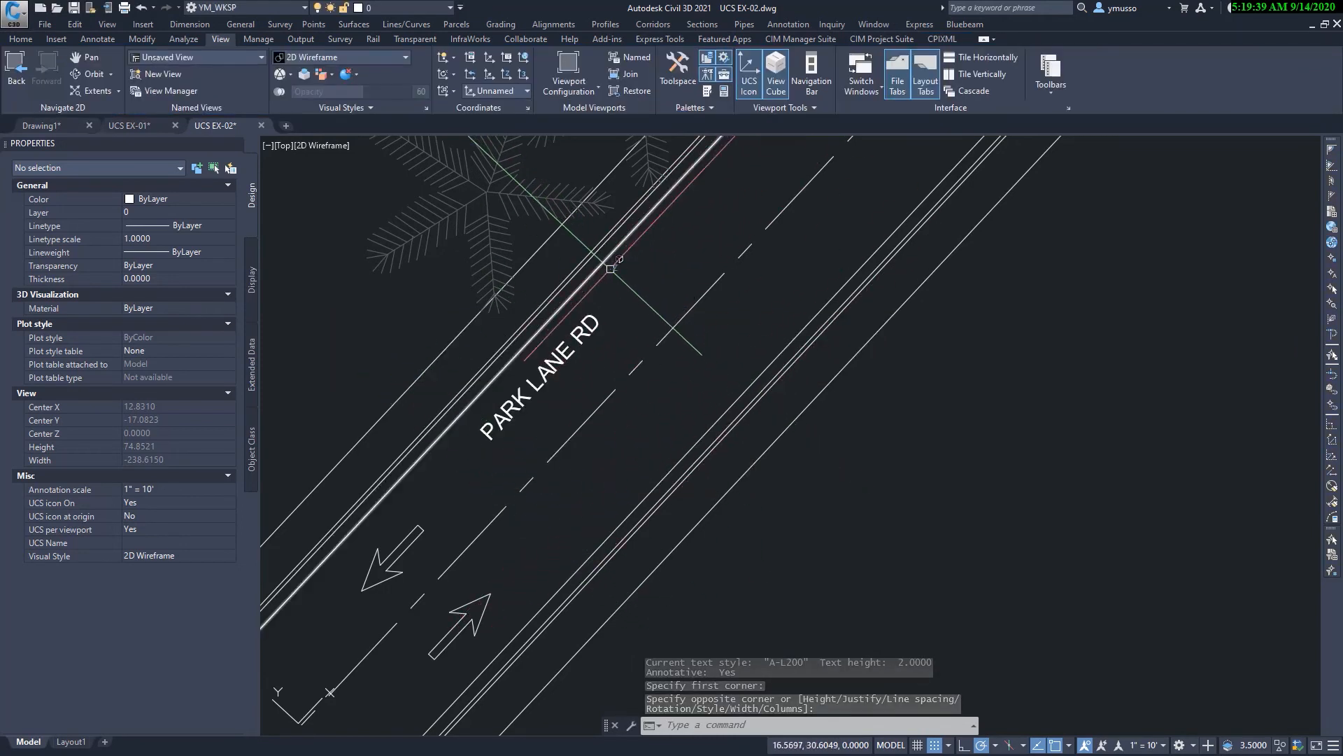
# Start redefining the UCS with its origin at the midpoint of the upper lane's inner curb line beside PARK LANE RD
pyautogui.moveTo(720, 377); pyautogui.dragTo(740, 444, button='middle')
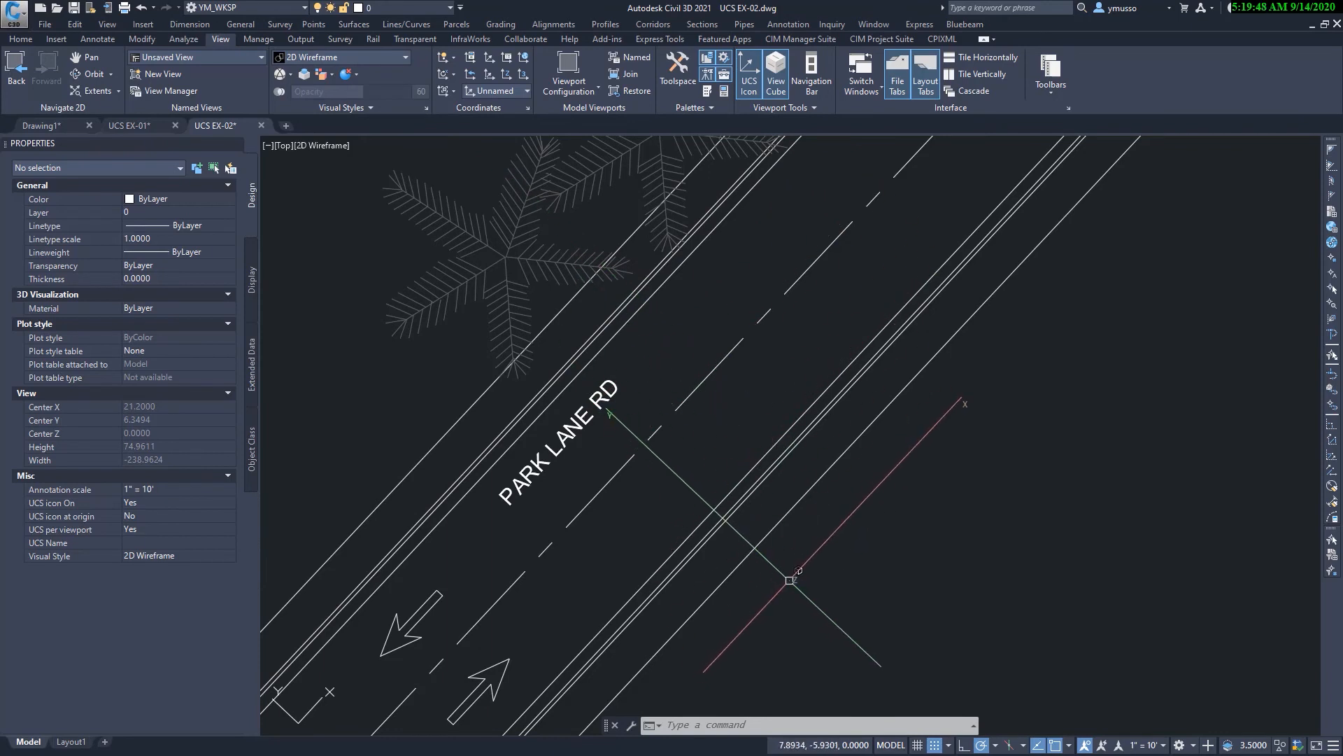
pyautogui.write('UCS')
pyautogui.press('Return')
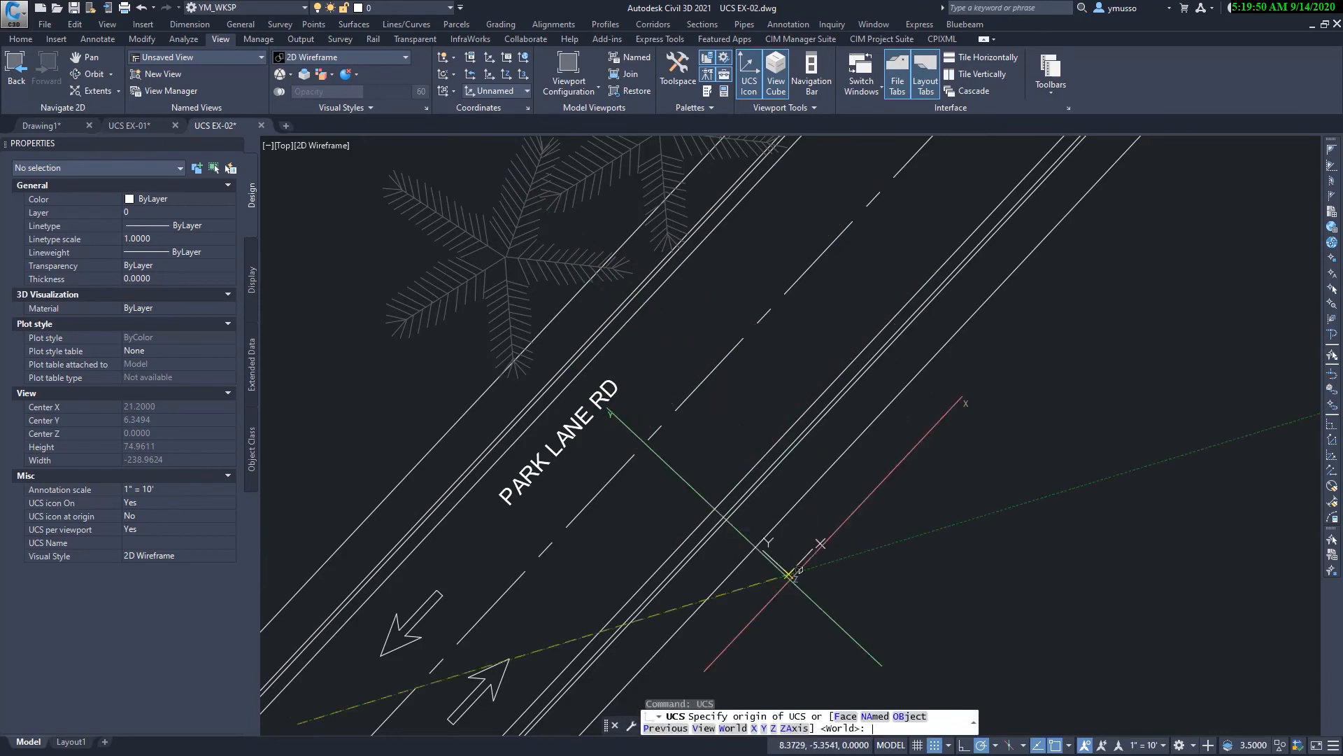
pyautogui.scroll(2, 720, 374)
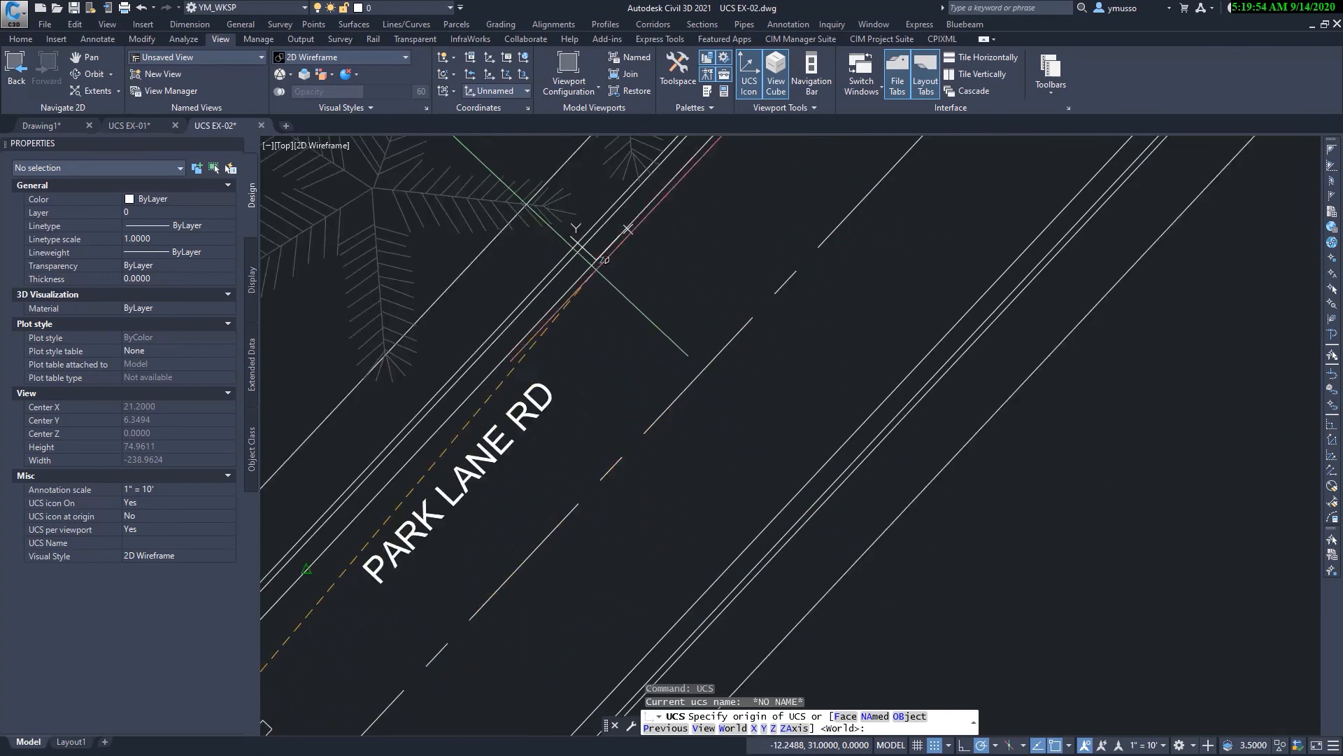
pyautogui.scroll(2, 605, 252)
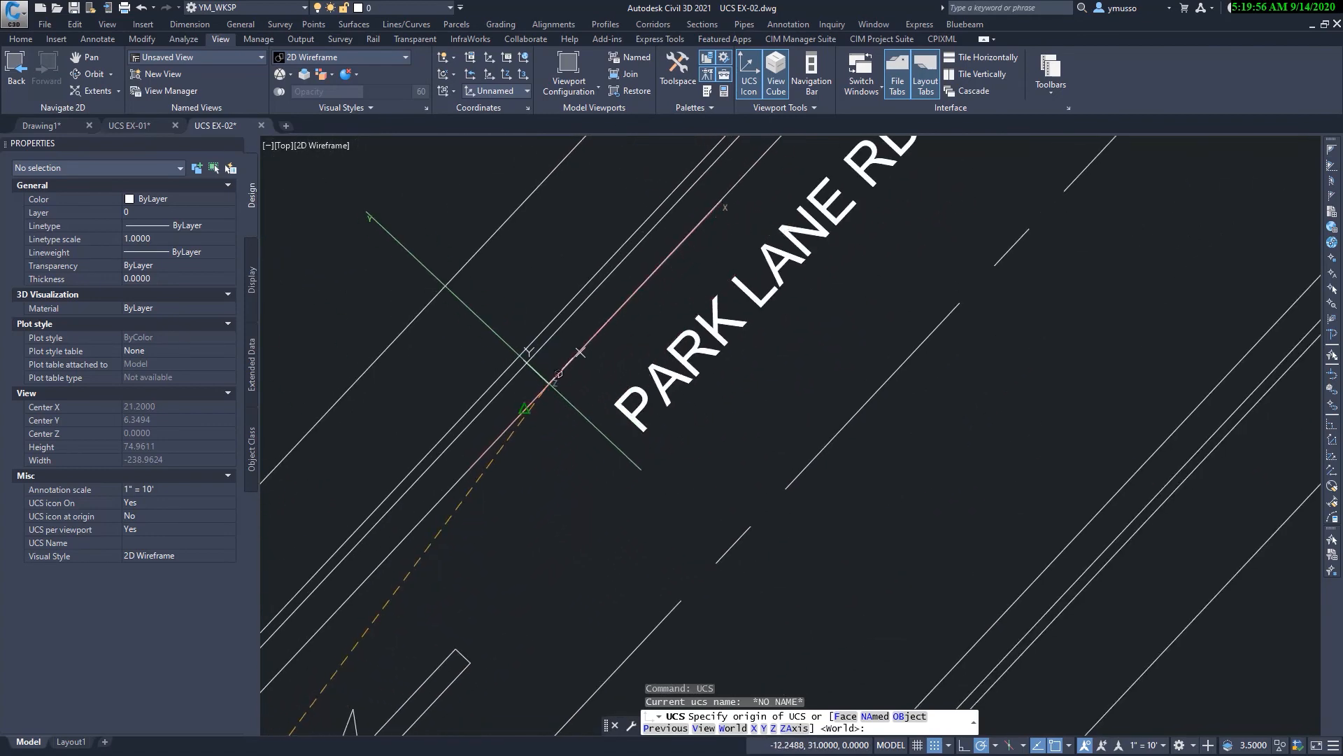
pyautogui.click(536, 397)
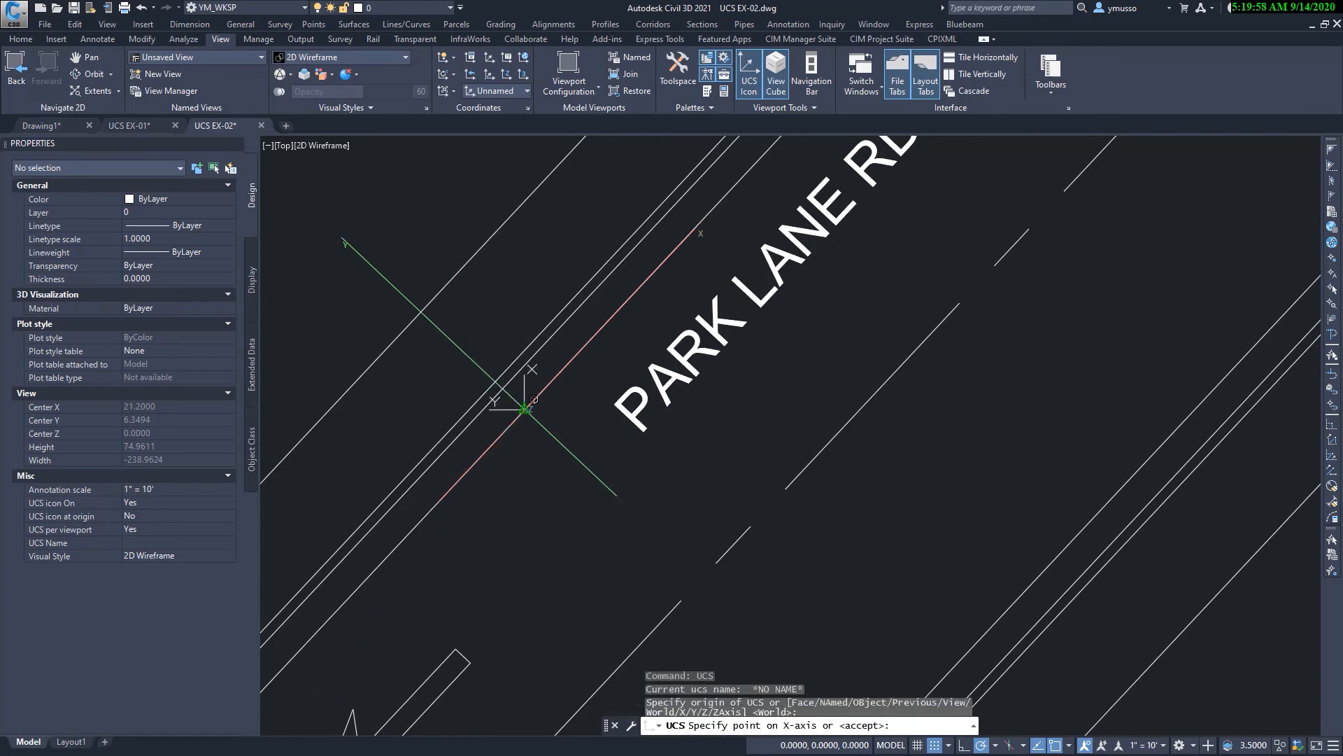
# Finish the UCS with its X axis perpendicular across the road to the opposite inner curb line and Y along the road beside PARK LANE RD
pyautogui.scroll(-2, 682, 497)
pyautogui.scroll(2, 728, 581)
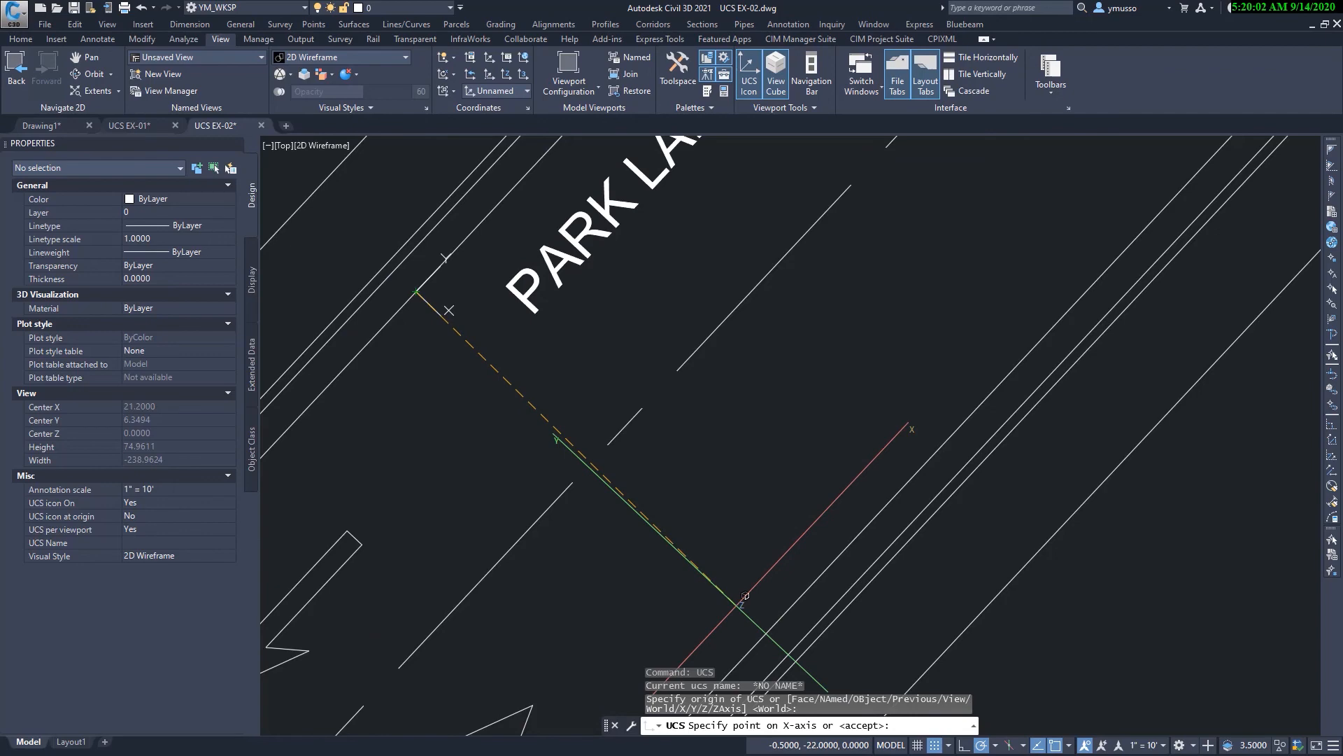
pyautogui.keyDown('shift'); pyautogui.rightClick(738, 609); pyautogui.keyUp('shift')
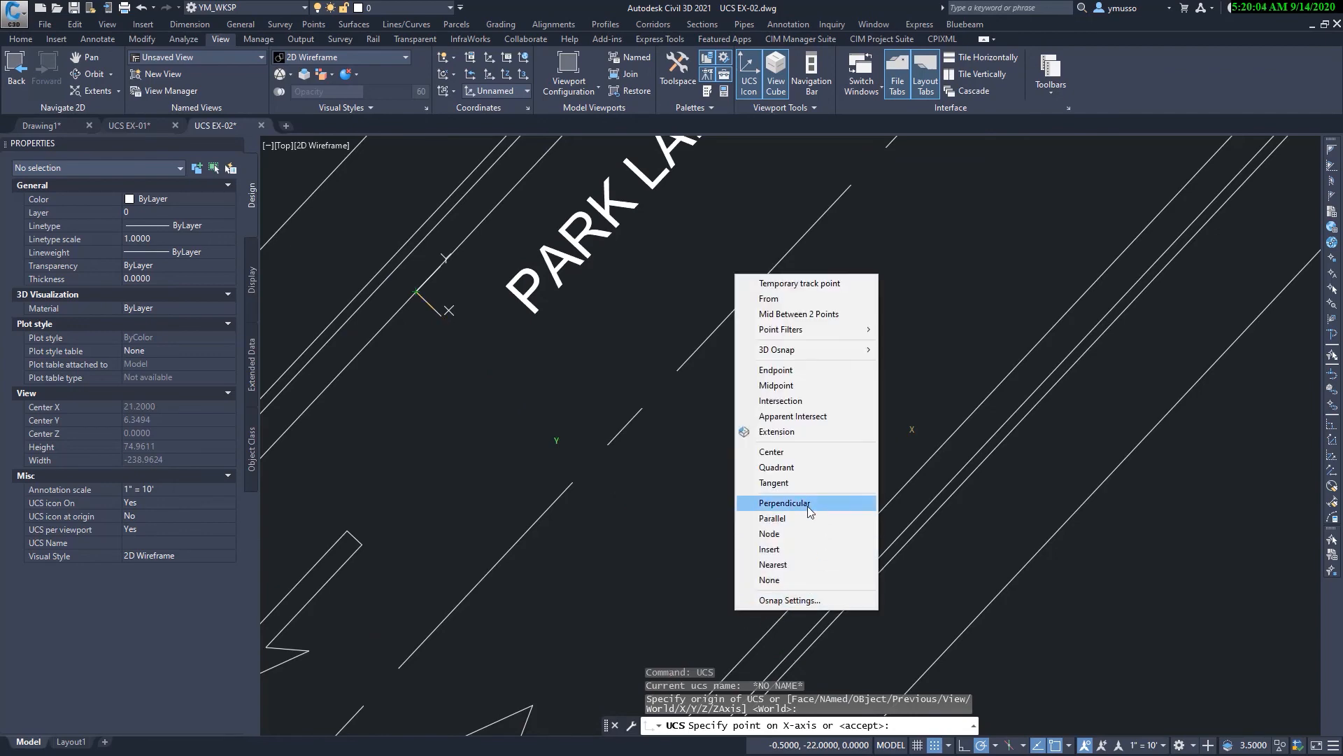
pyautogui.click(785, 503)
pyautogui.click(647, 606)
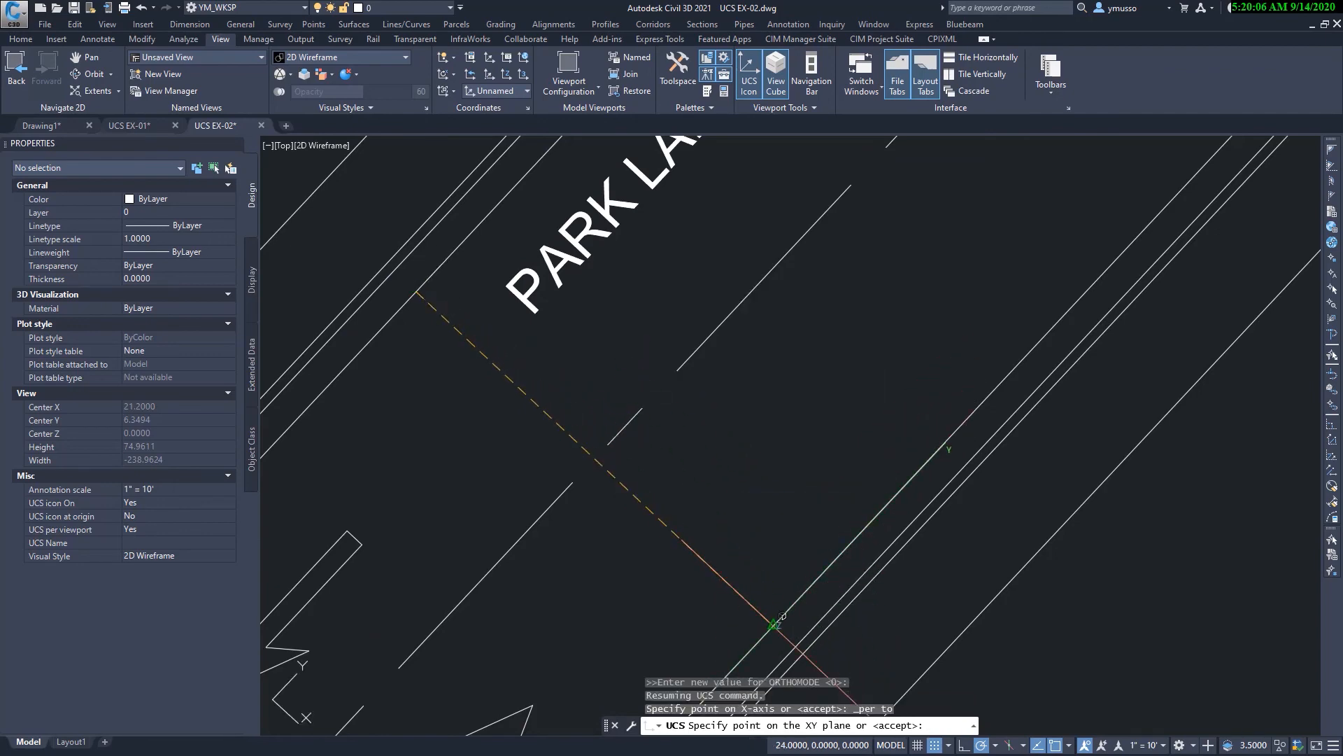
pyautogui.scroll(-2, 655, 606)
pyautogui.scroll(2, 625, 393)
pyautogui.moveTo(567, 303); pyautogui.dragTo(648, 413, button='middle')
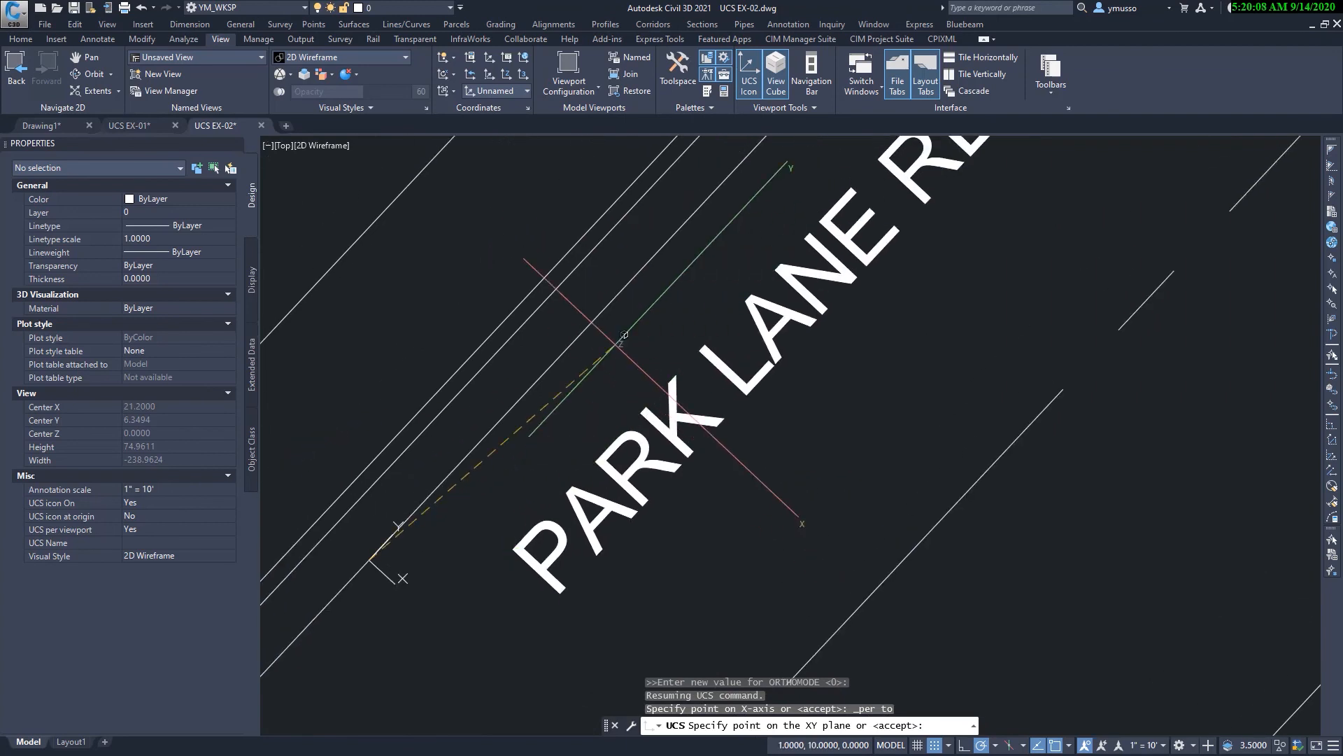
pyautogui.click(626, 286)
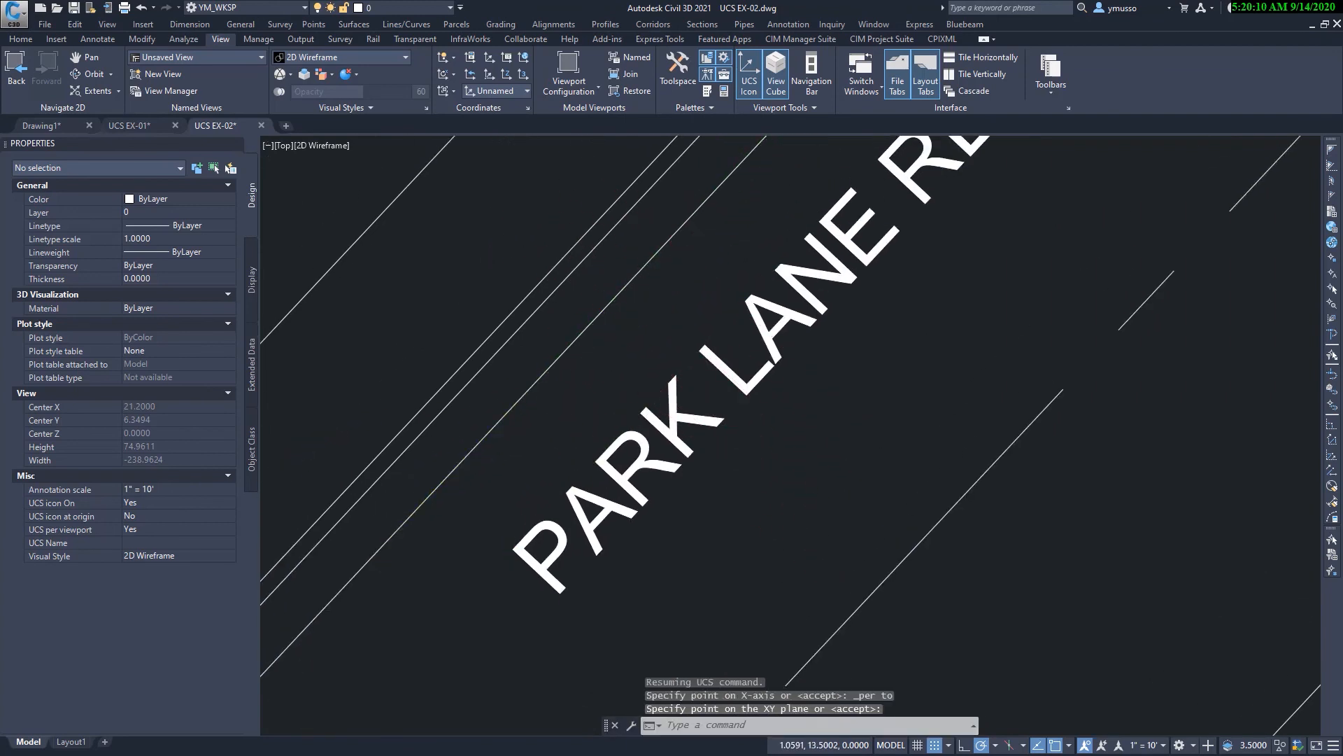
# Add a linear dimension across the road between the two inner curb lines, placing its dimension line just below the PARK LANE RD text
pyautogui.scroll(-3, 594, 458)
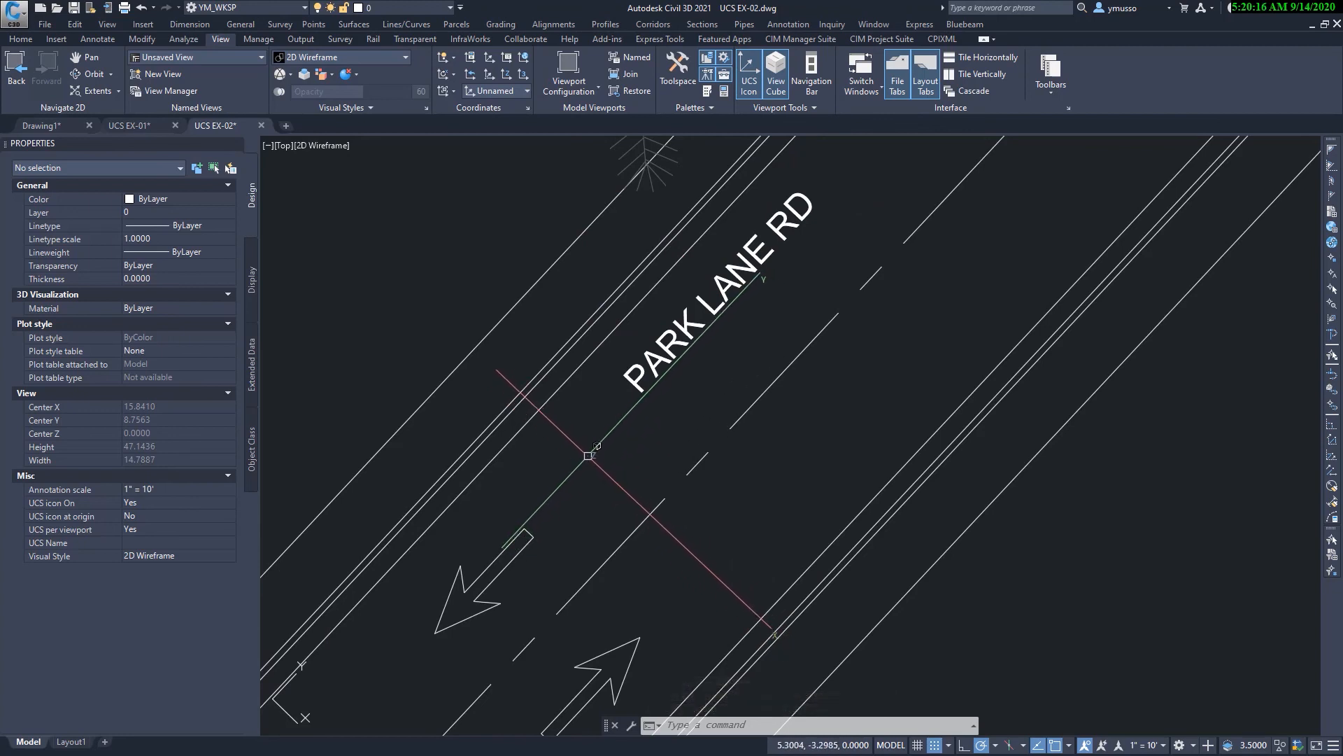
pyautogui.write('p')
pyautogui.write('LI')
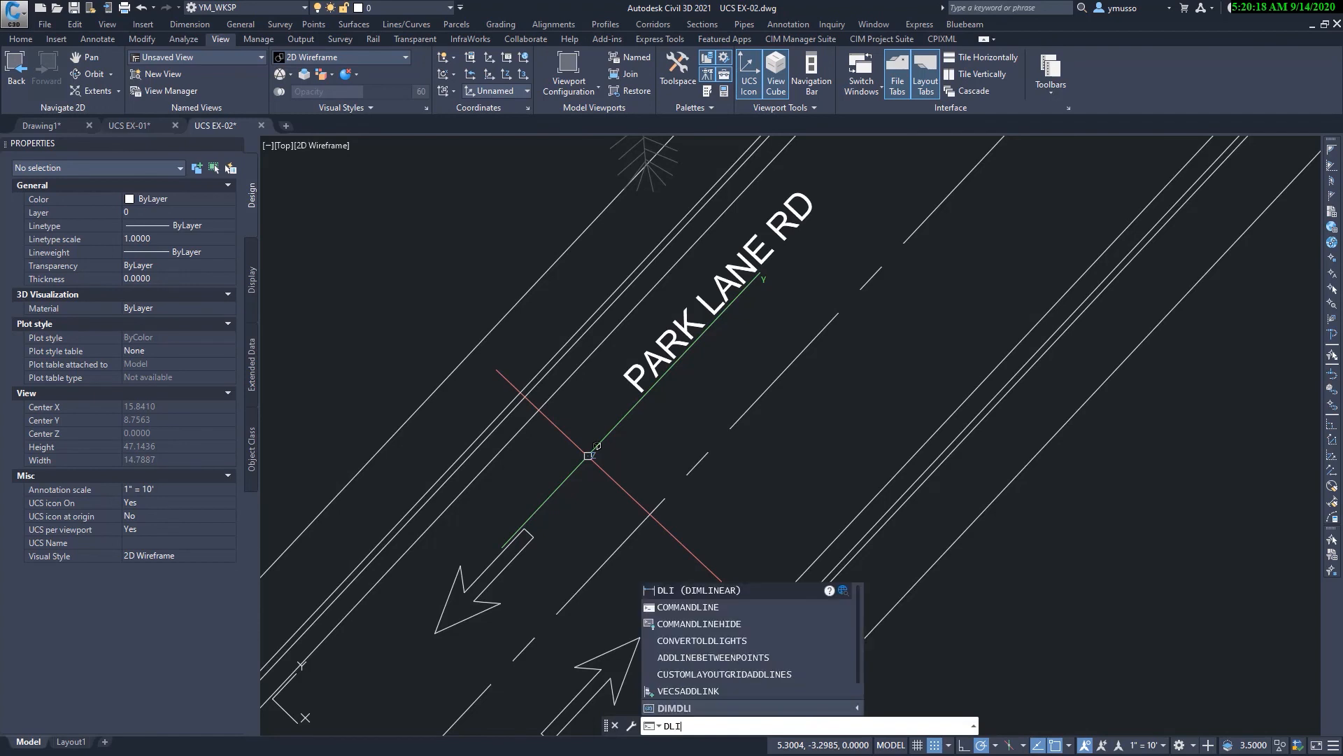
pyautogui.press('Return')
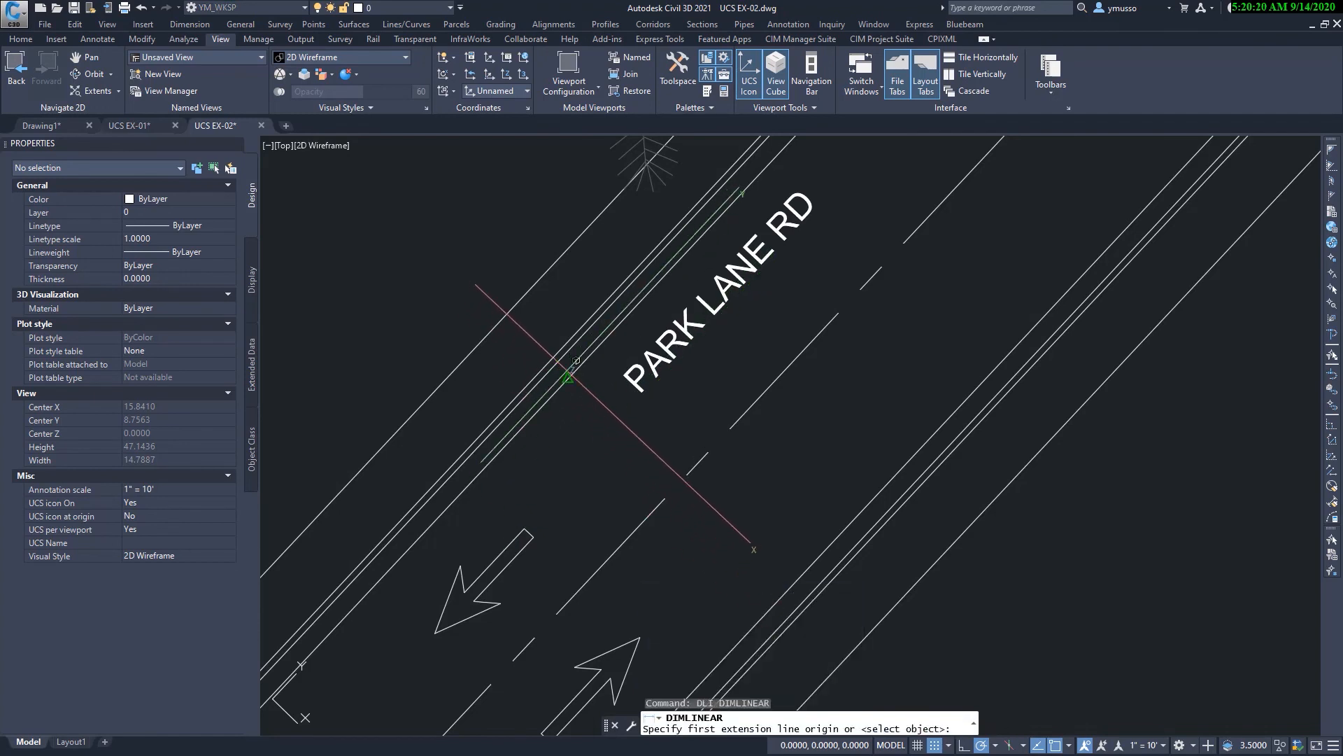
pyautogui.click(567, 378)
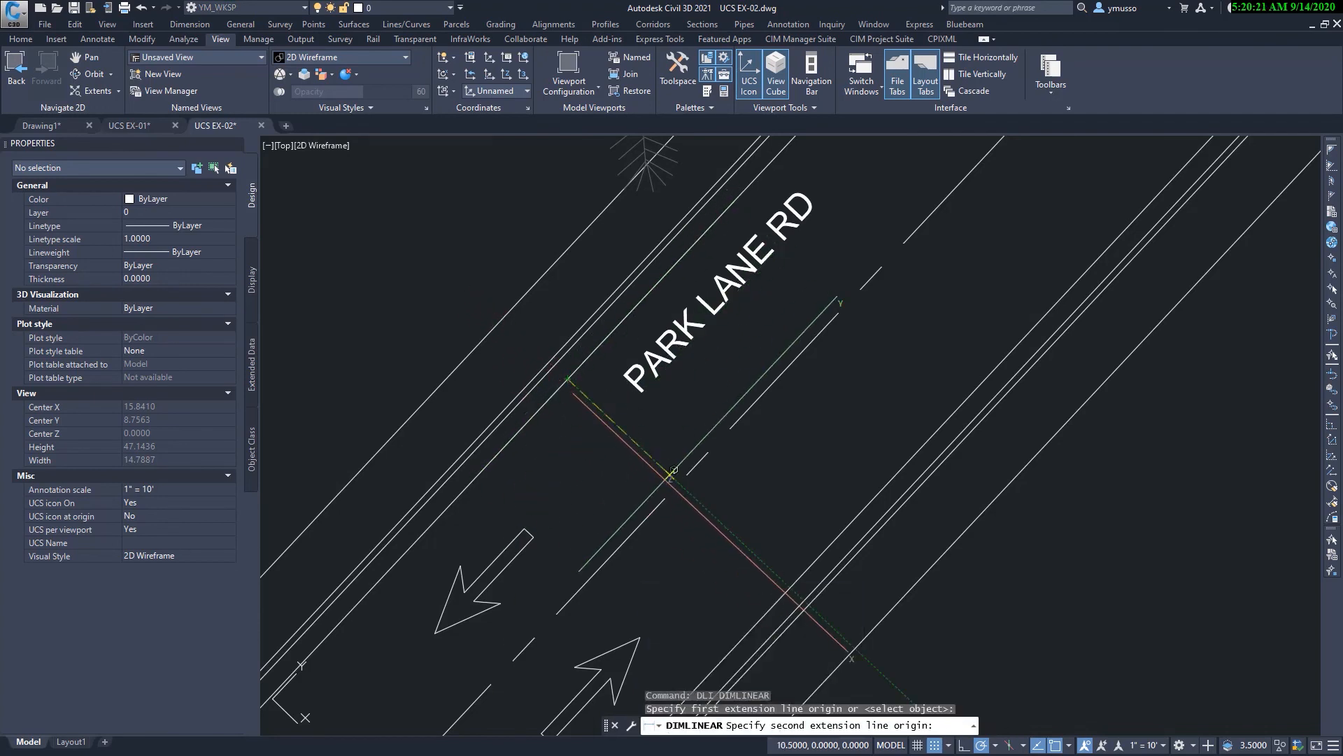
pyautogui.click(790, 586)
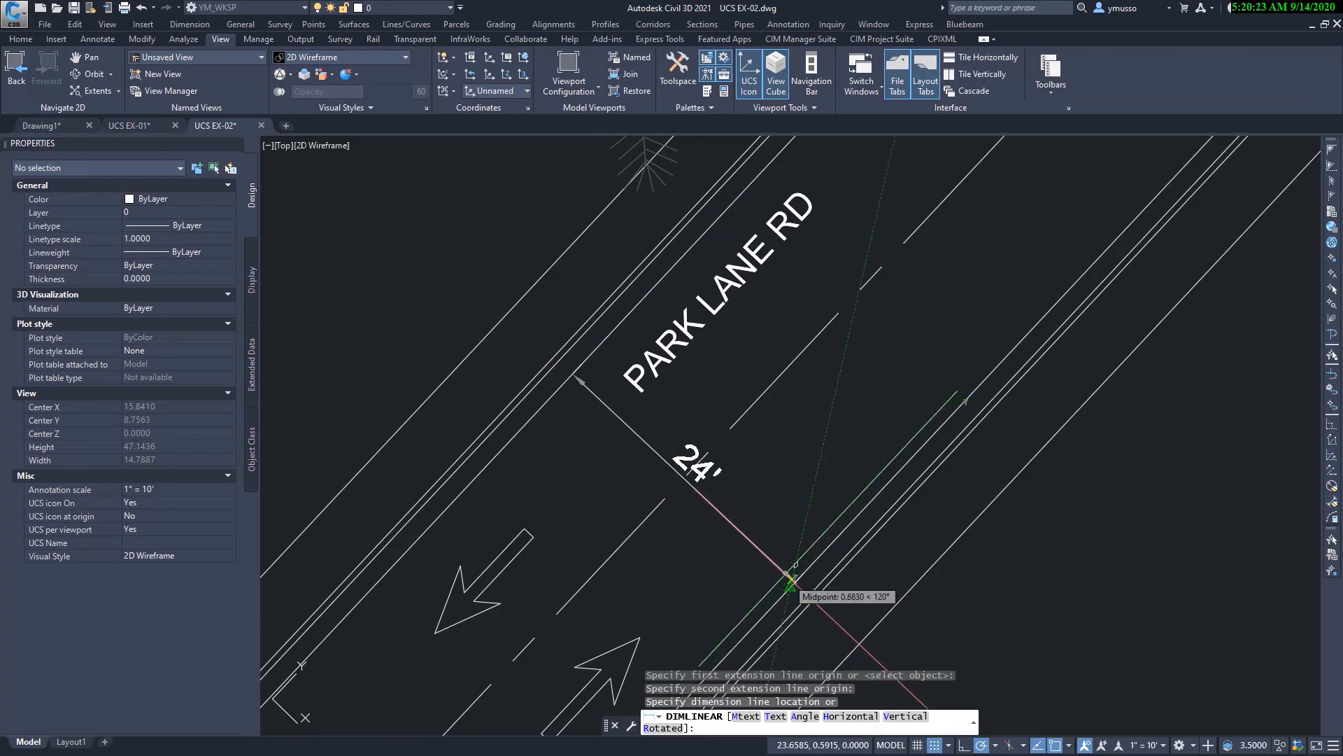
pyautogui.click(758, 610)
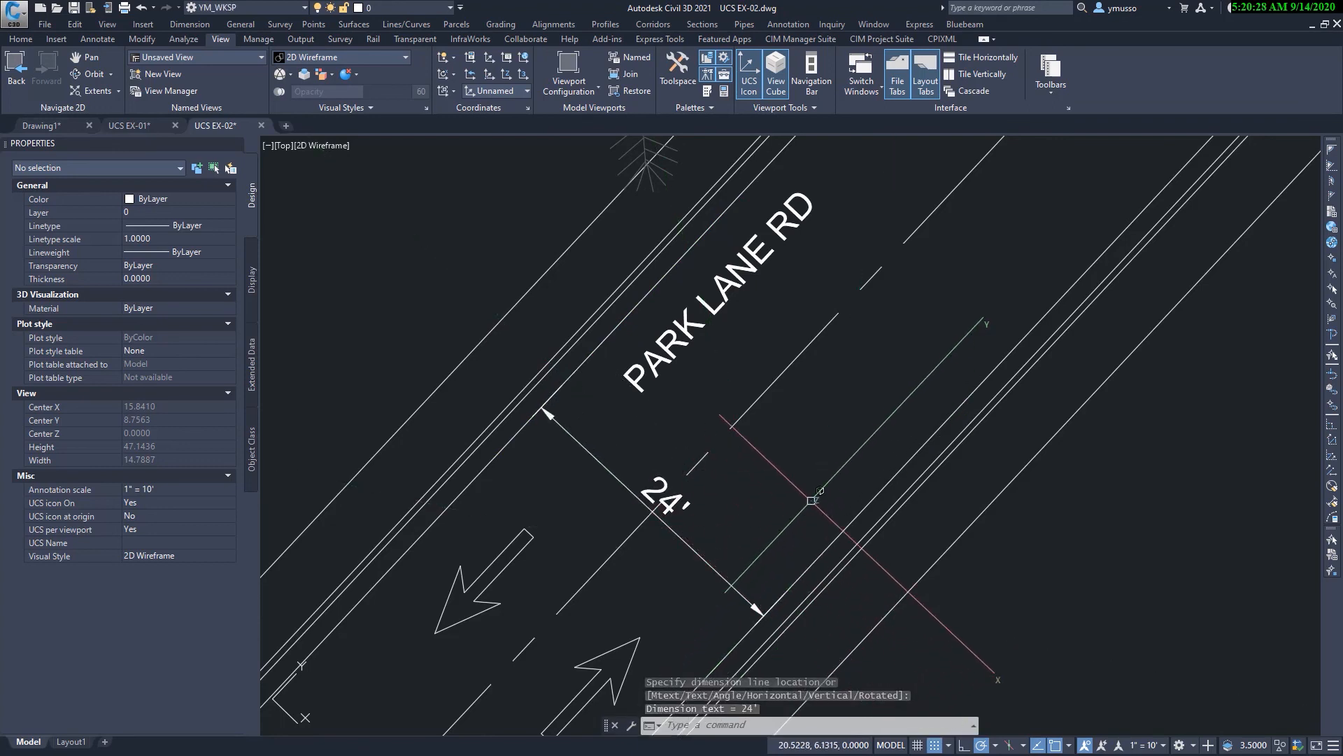
pyautogui.scroll(-10, 728, 532)
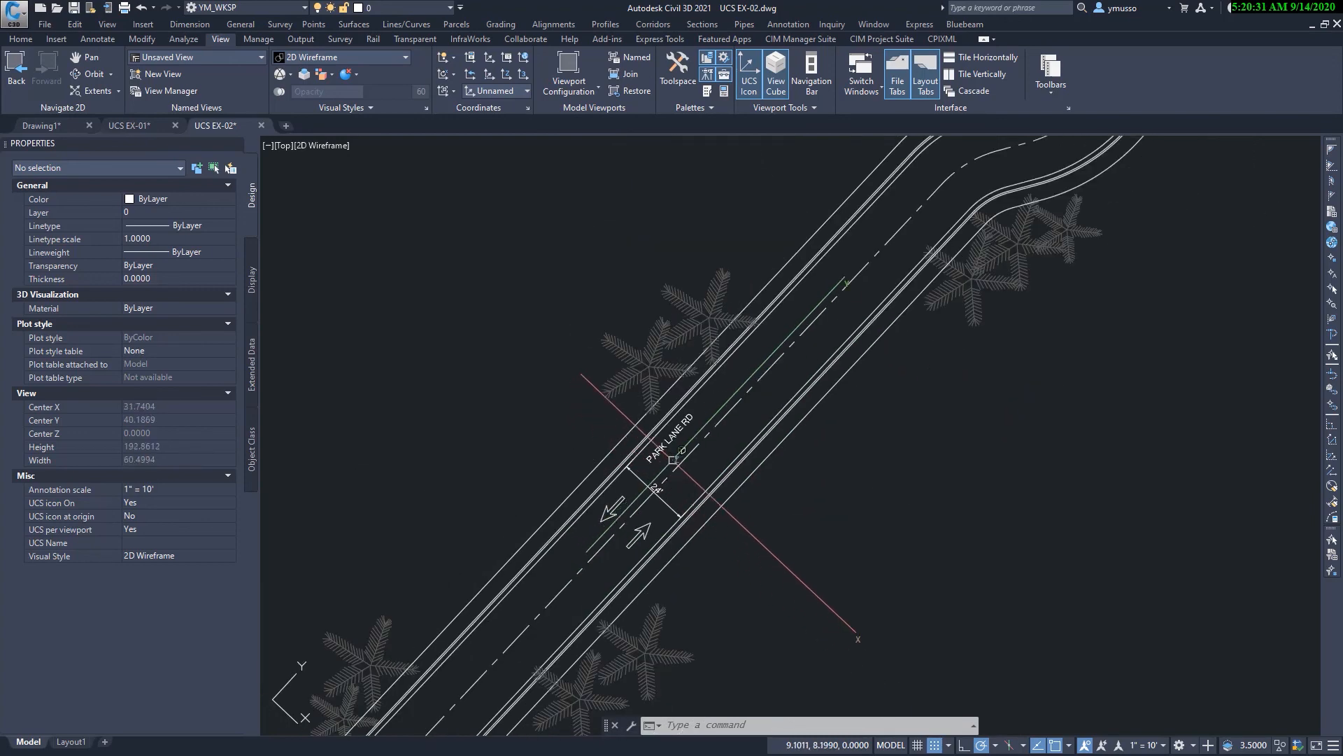
pyautogui.moveTo(734, 530); pyautogui.dragTo(682, 568, button='middle')
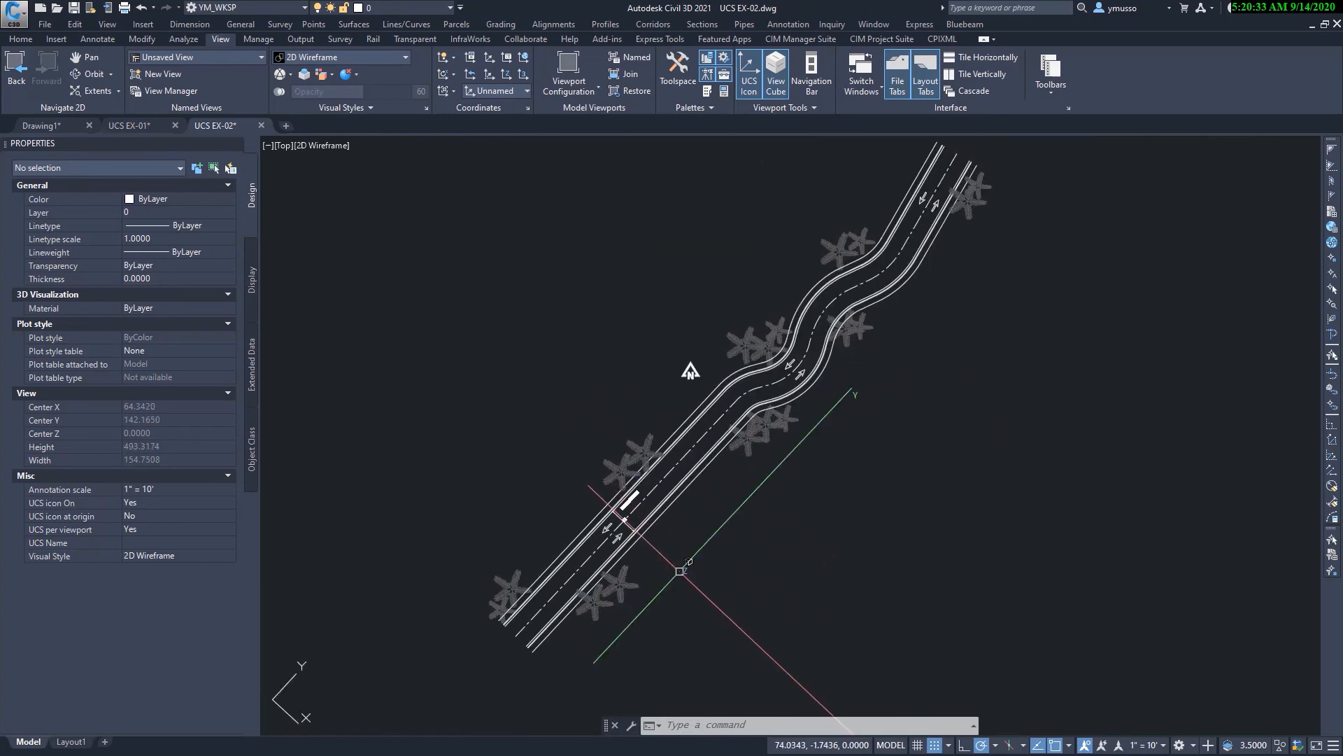